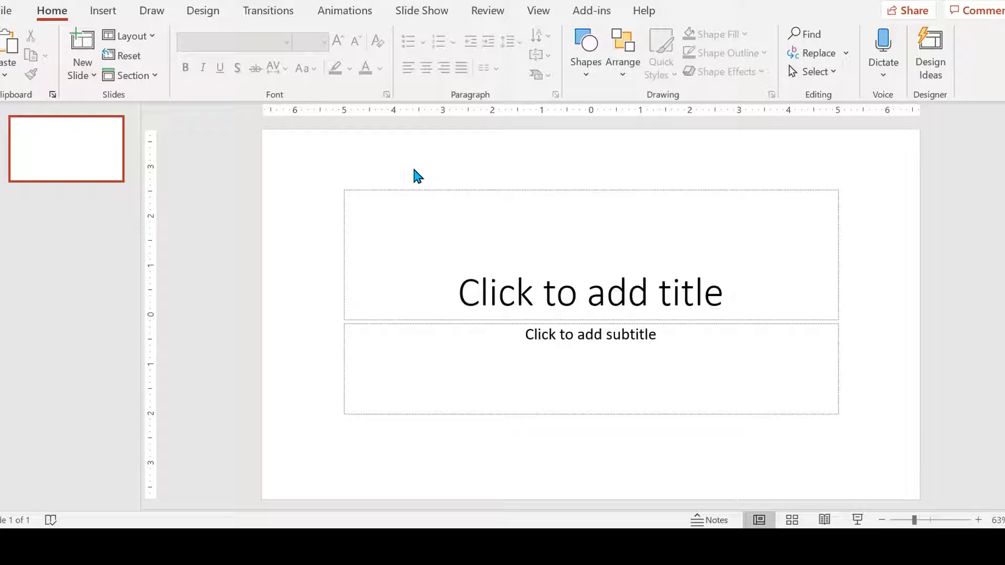
Set a custom slide size of 1000px wide by 250px high, maximizing content.
click(200, 12)
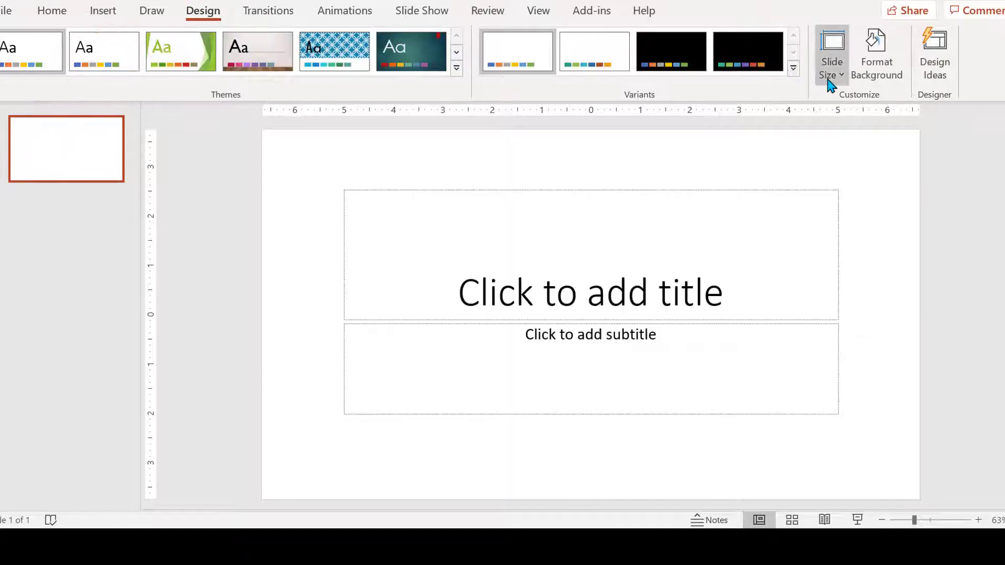
click(835, 83)
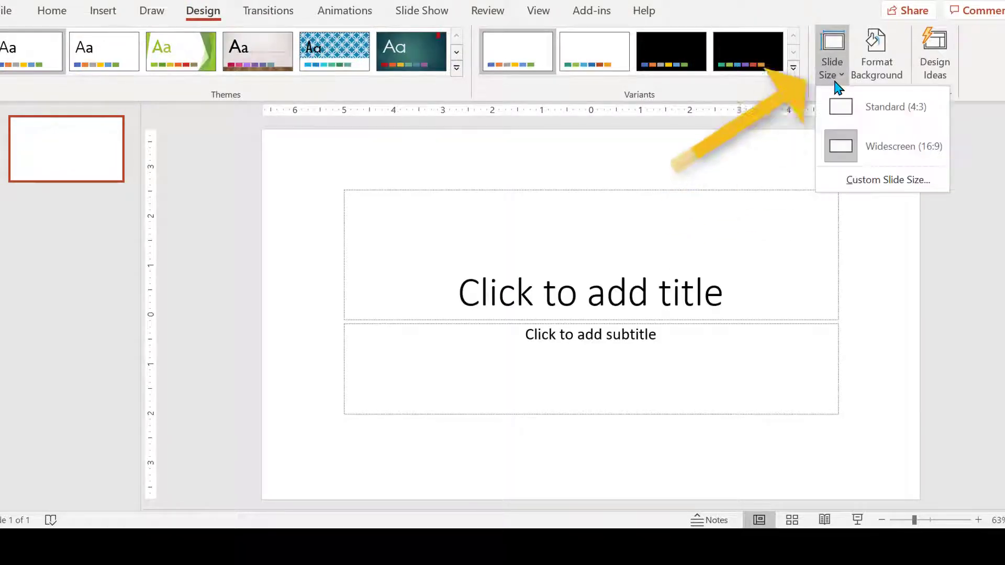
click(867, 181)
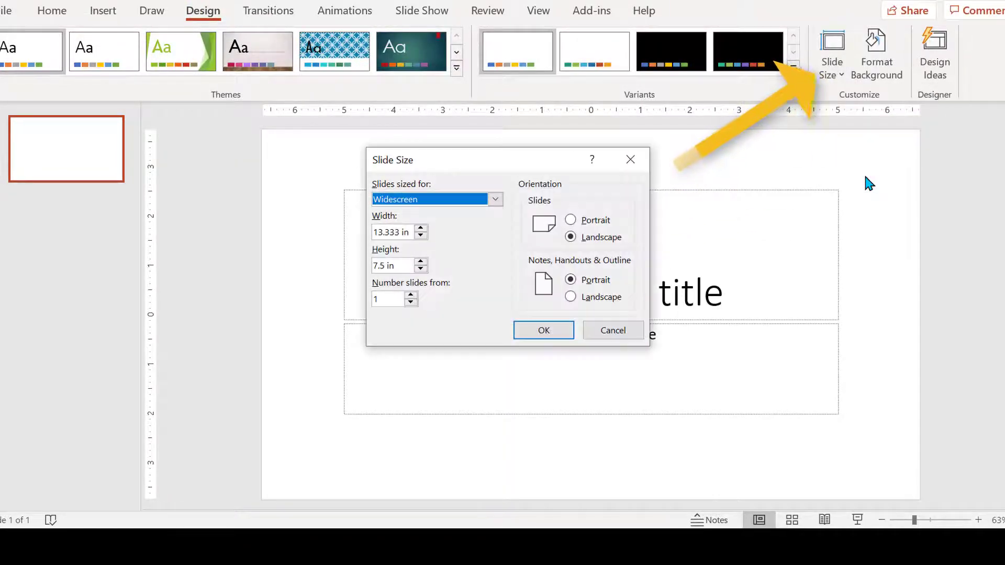
triple_click(411, 231)
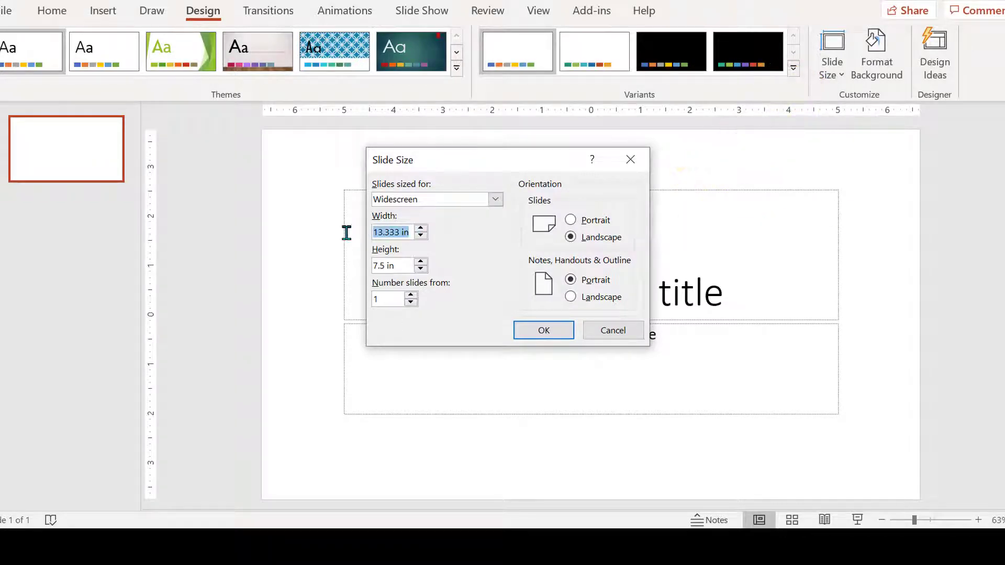
text(1000px)
key(Tab)
text(250px)
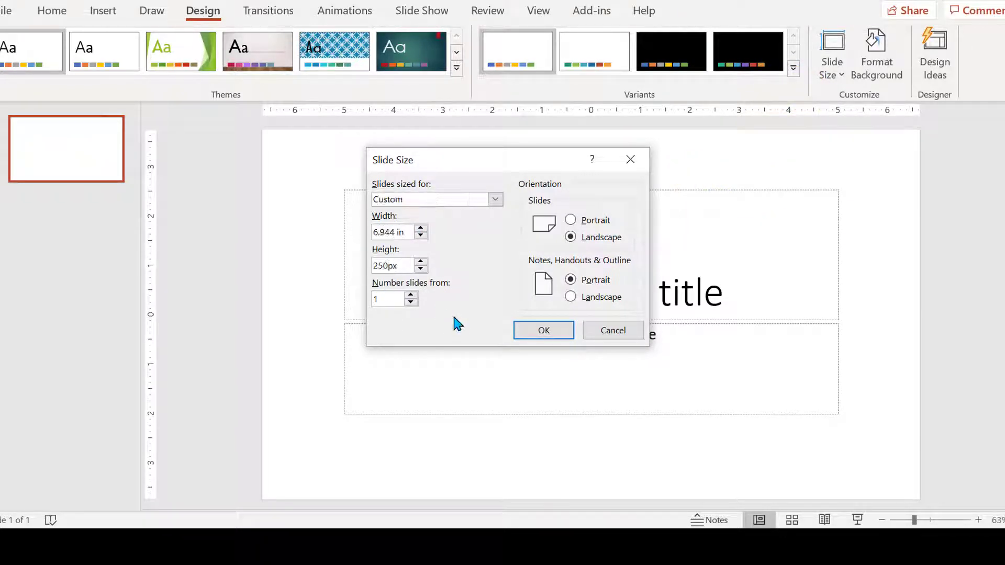
click(538, 333)
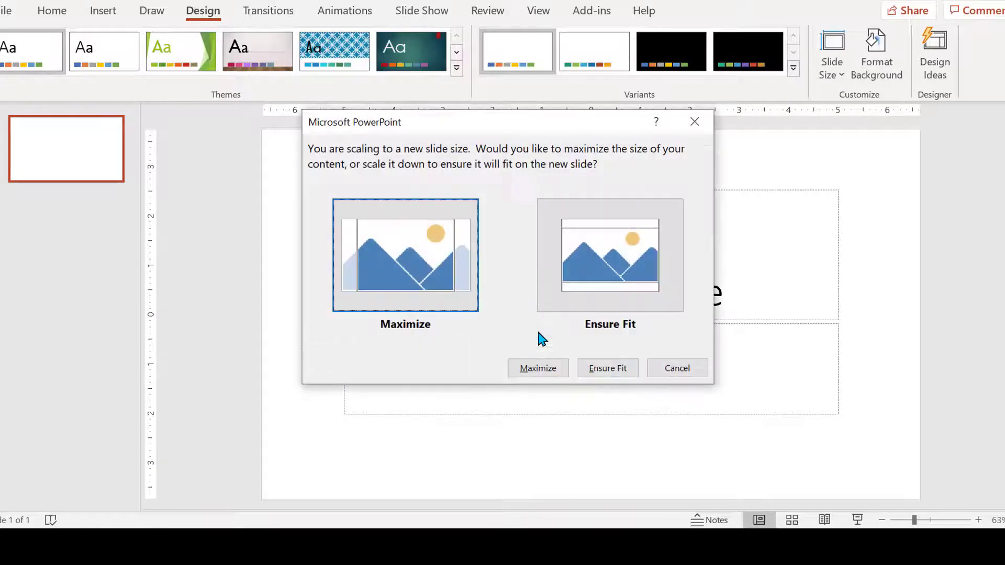
click(537, 368)
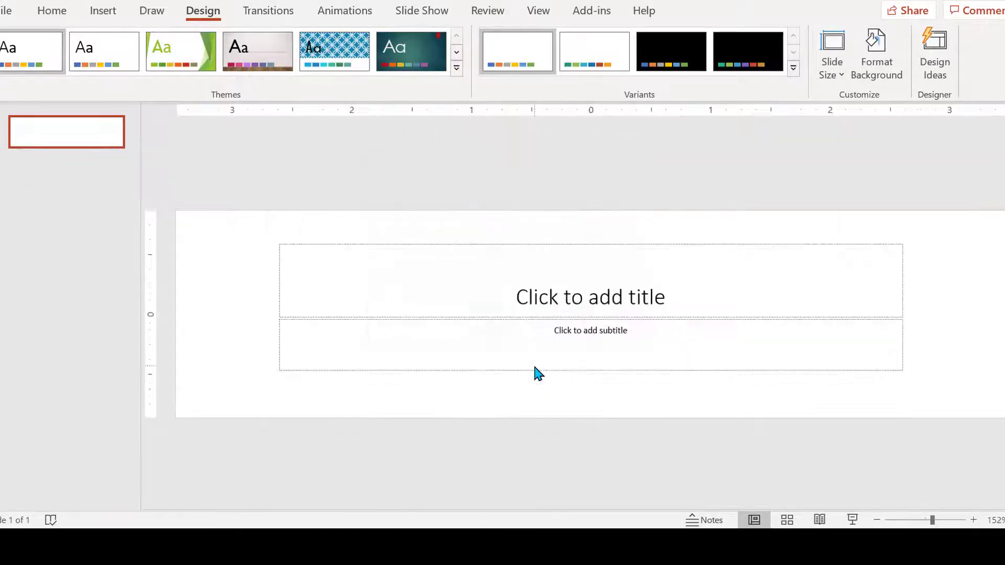
Delete the title and subtitle placeholders from the slide.
click(285, 244)
key(Delete)
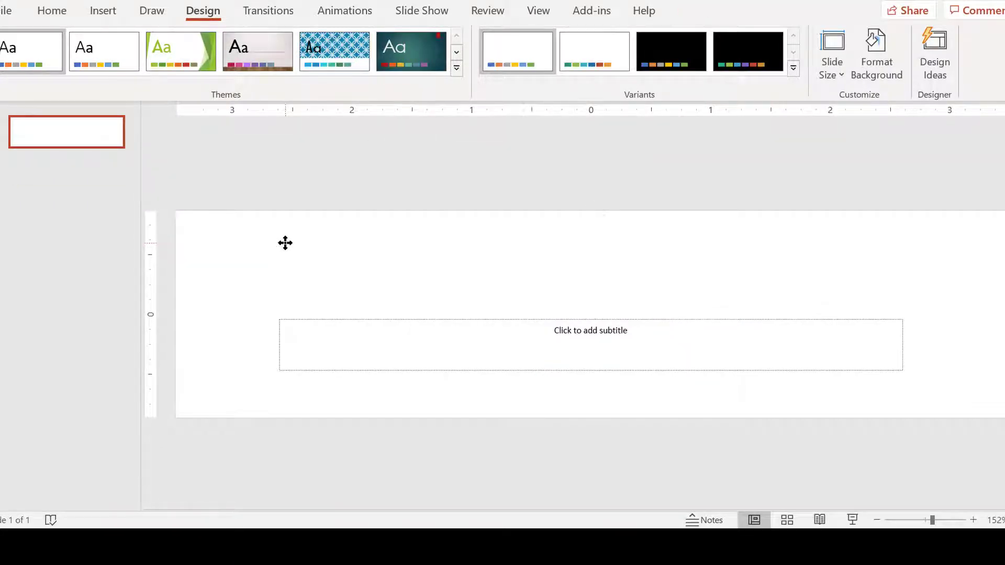
click(294, 323)
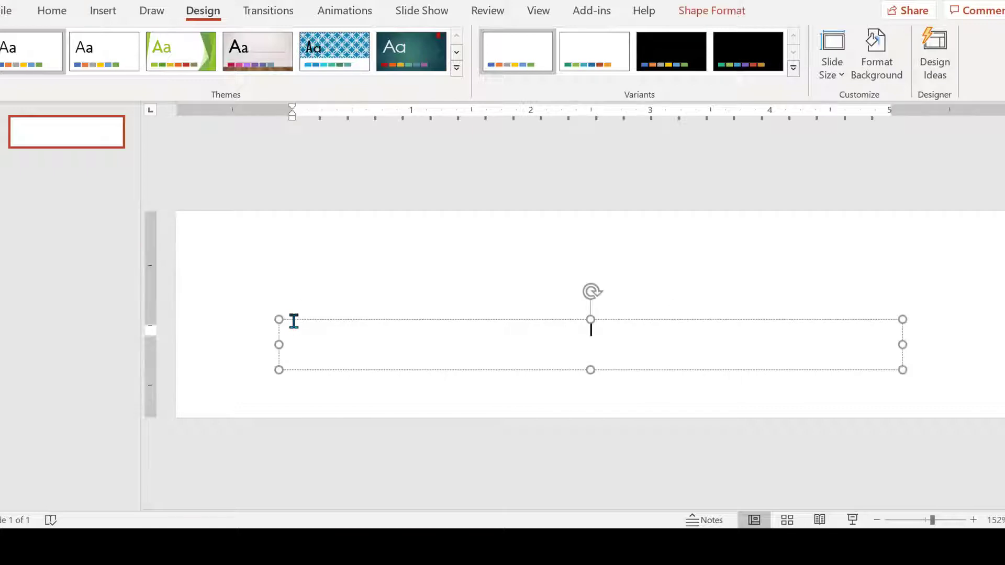
click(294, 320)
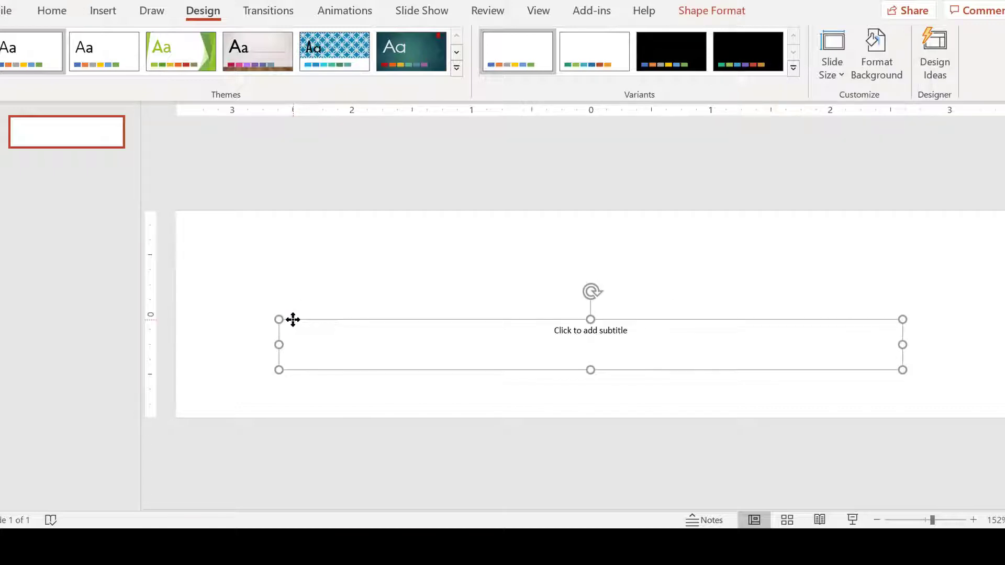
key(Delete)
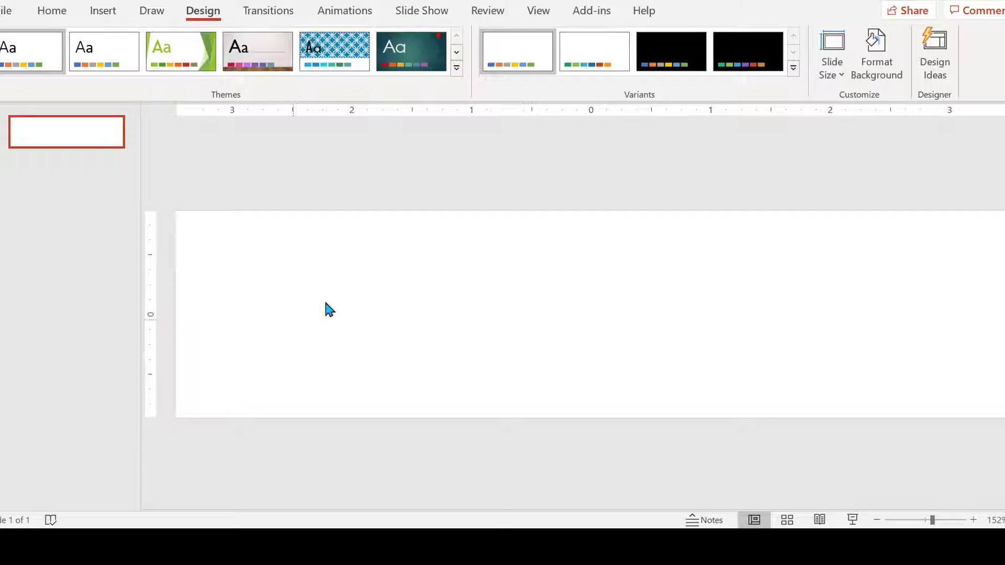
Fill the slide background with the light-blue wall and wooden floor photo from a 'wall and floor' online search.
right_click(354, 292)
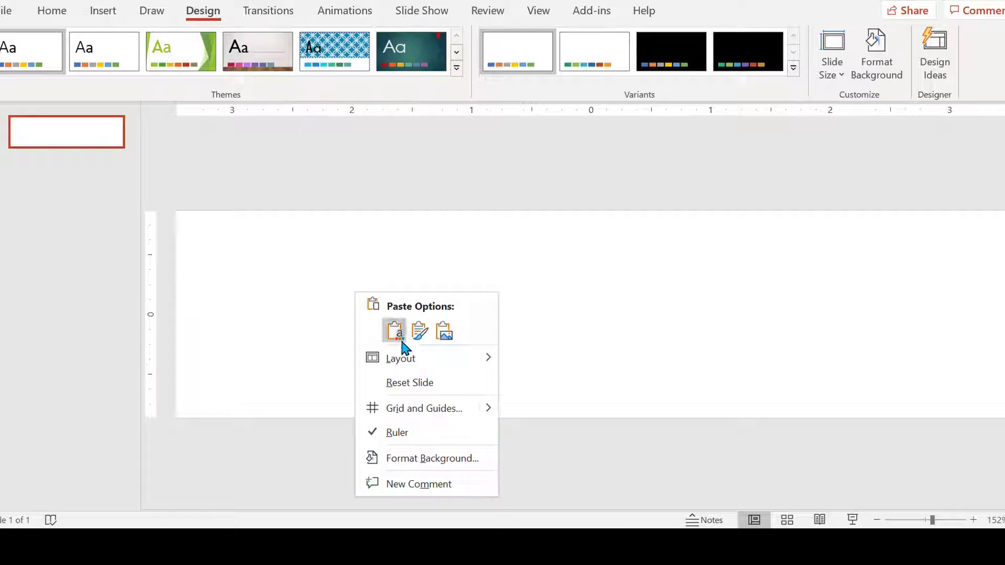
click(432, 459)
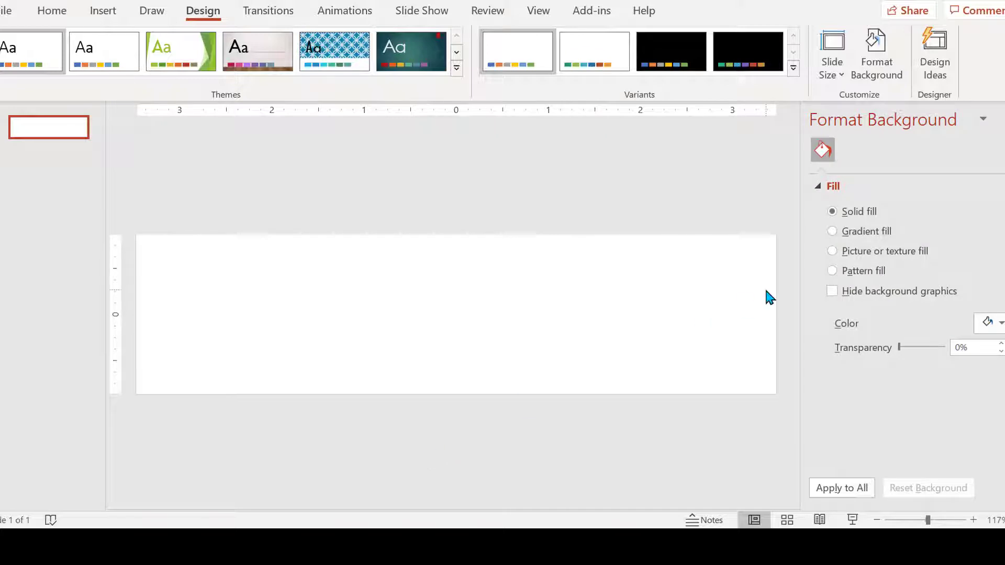
click(832, 251)
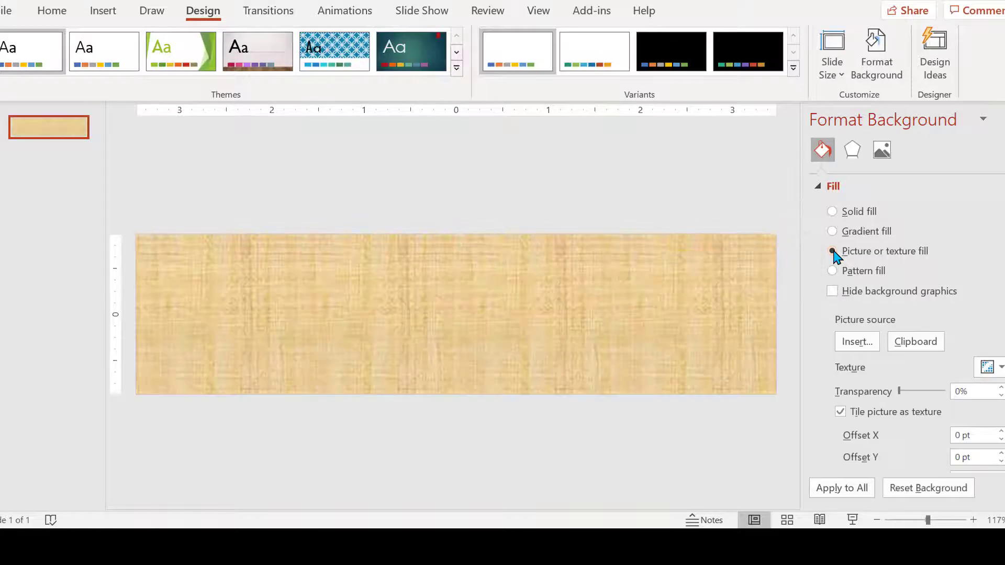
click(853, 342)
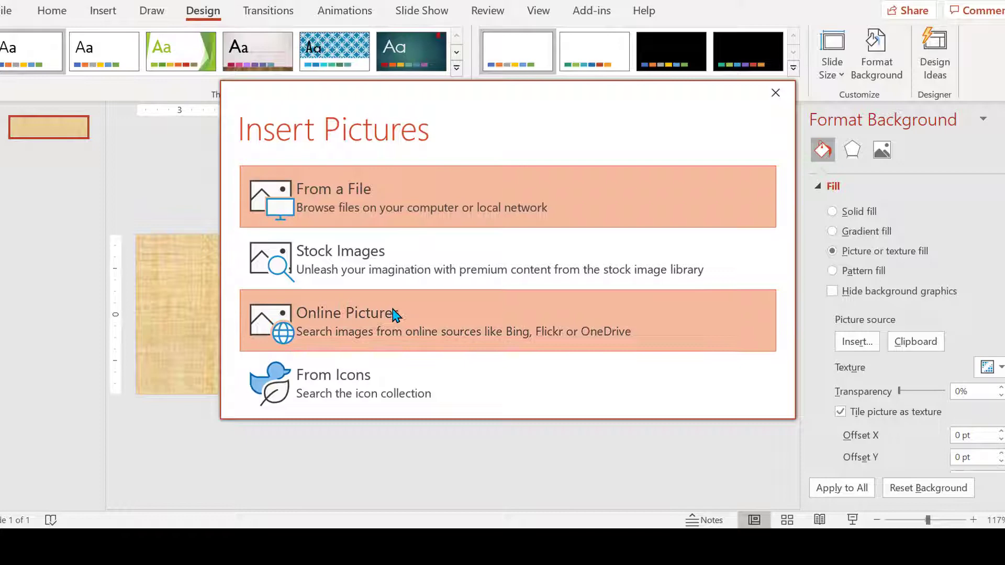
click(393, 311)
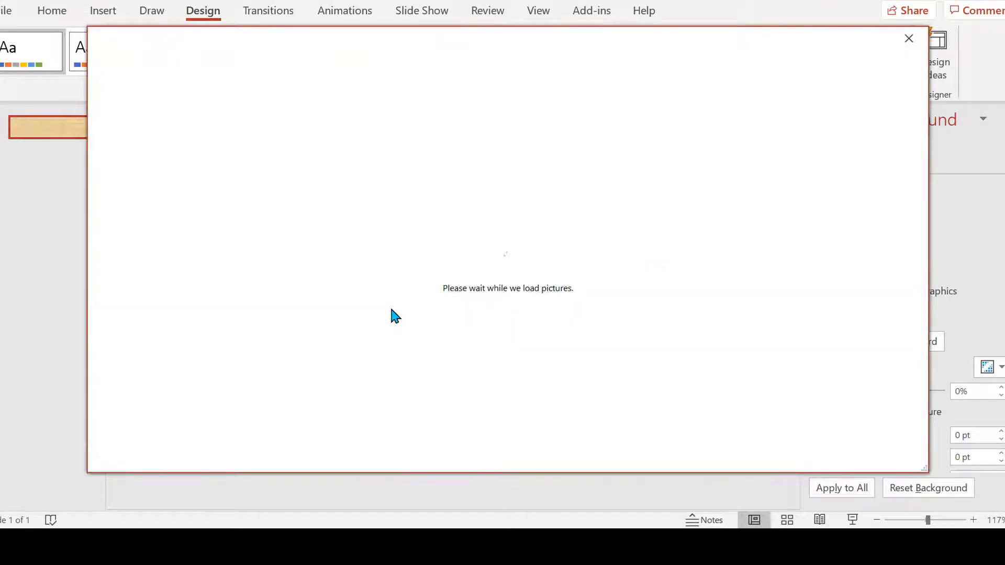
text(wall)
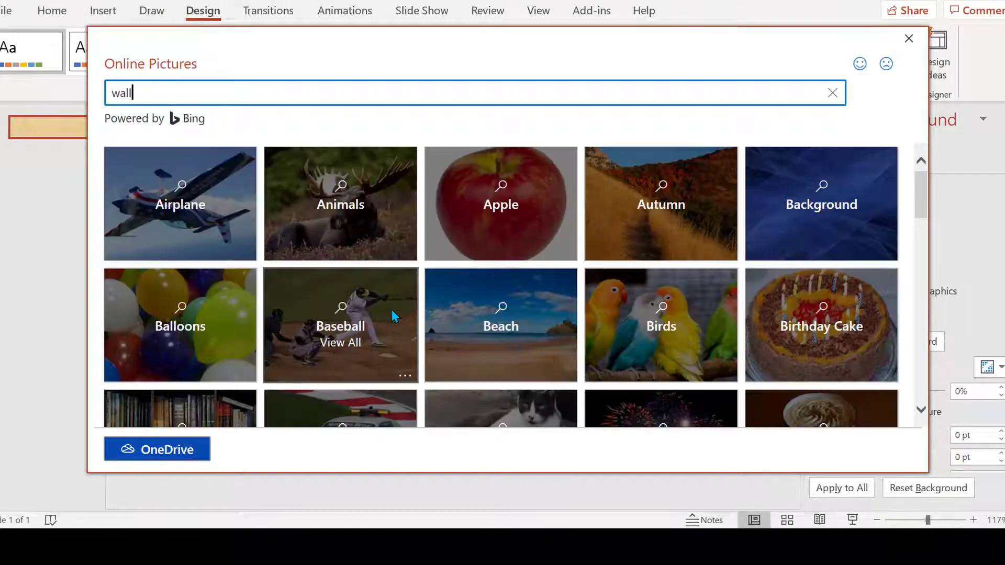
text( and floor)
key(Return)
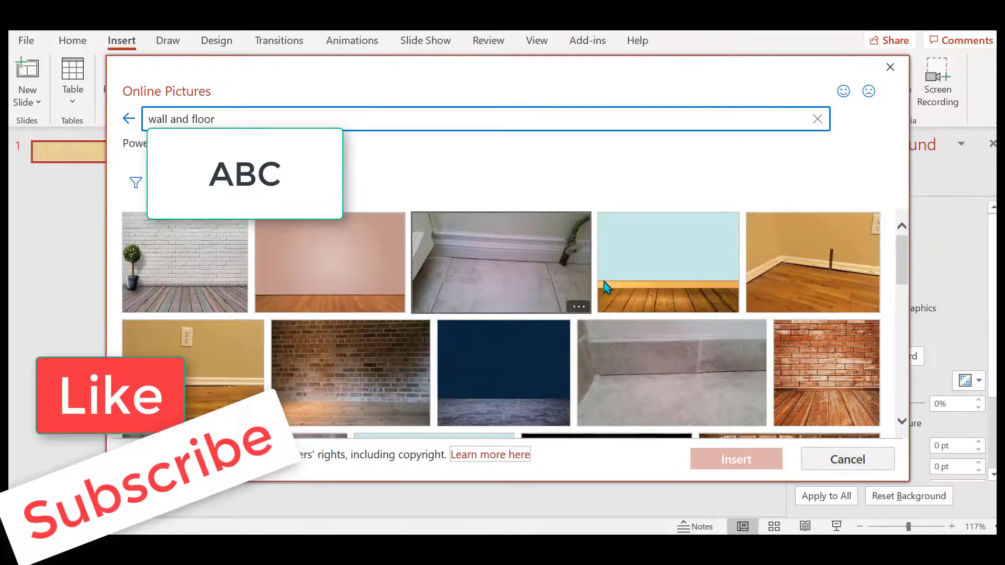
click(650, 251)
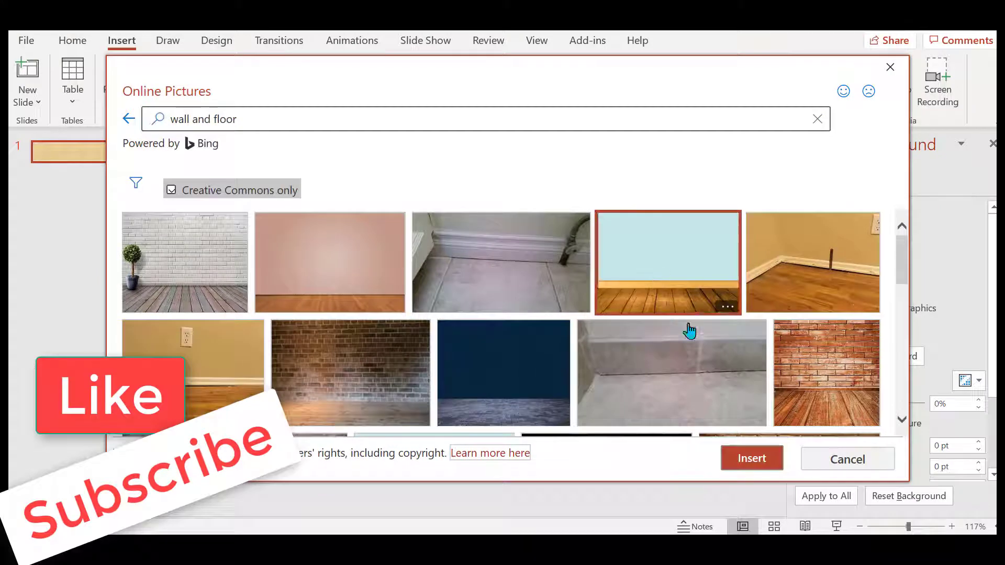
click(755, 460)
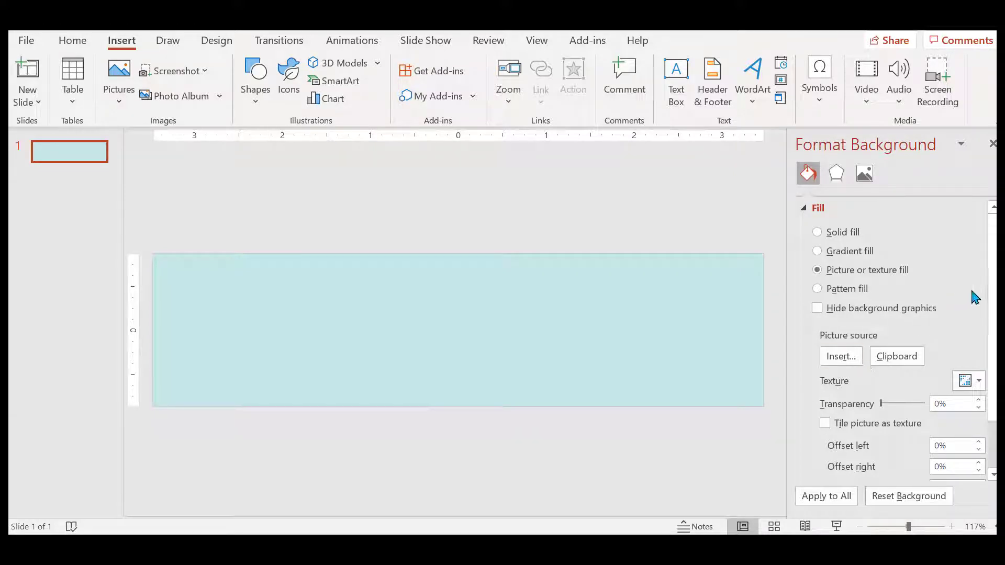
Change the background picture's Offset top and Offset bottom from -91% to 0%.
scroll(994, 297, down, 3)
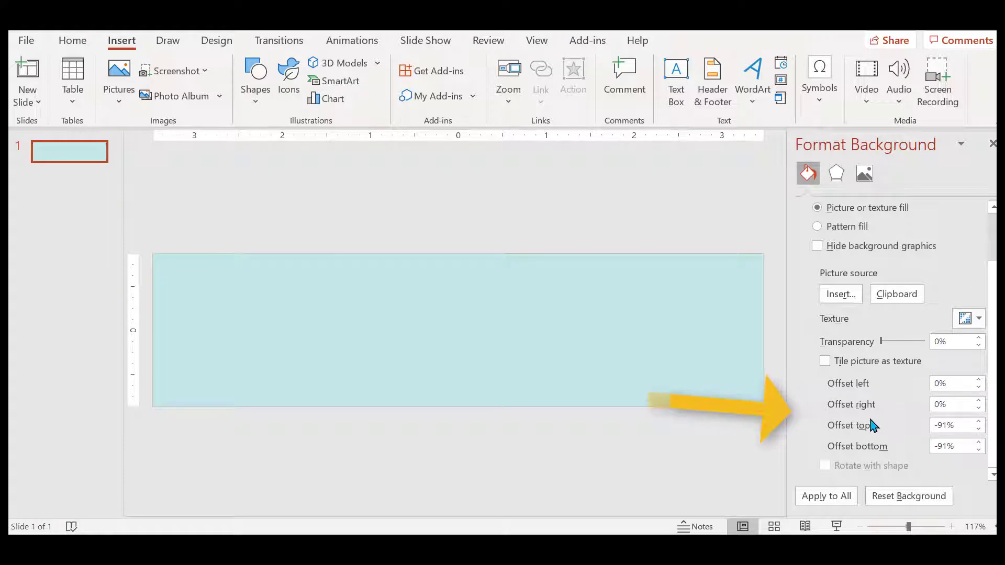
double_click(935, 425)
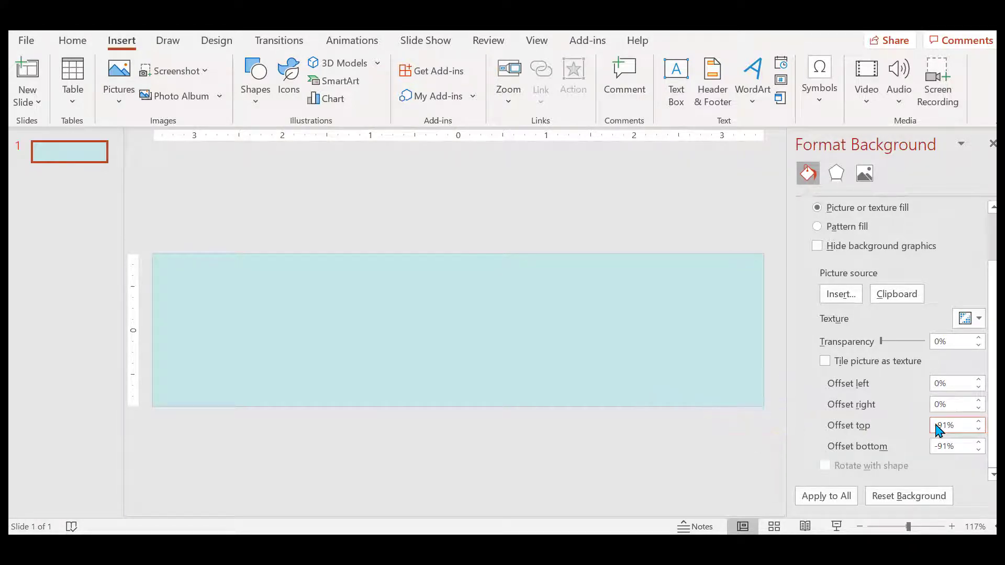
text(0)
double_click(937, 446)
text(0)
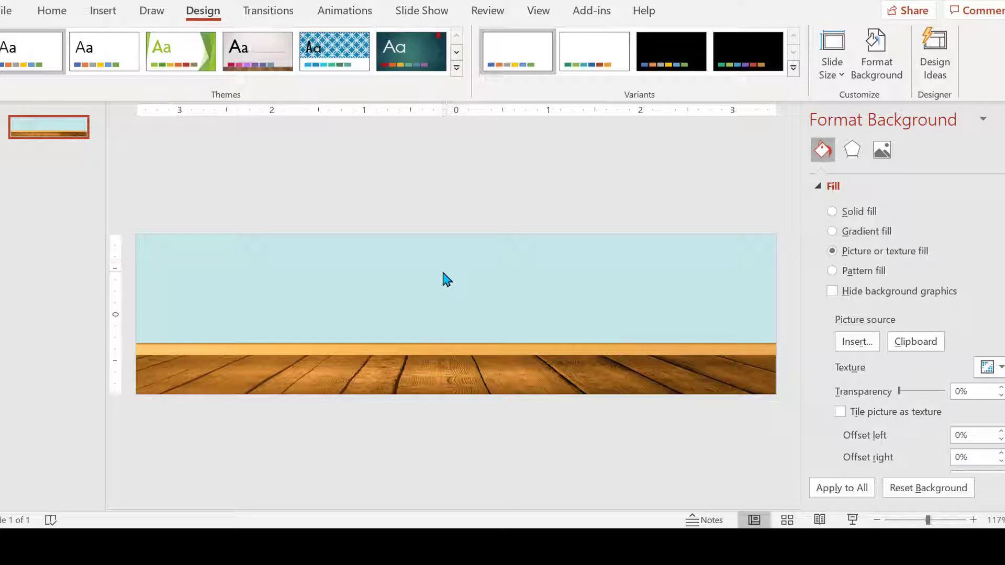
Insert the watercolour Welcome image found by an online 'welcome sign' search.
click(103, 11)
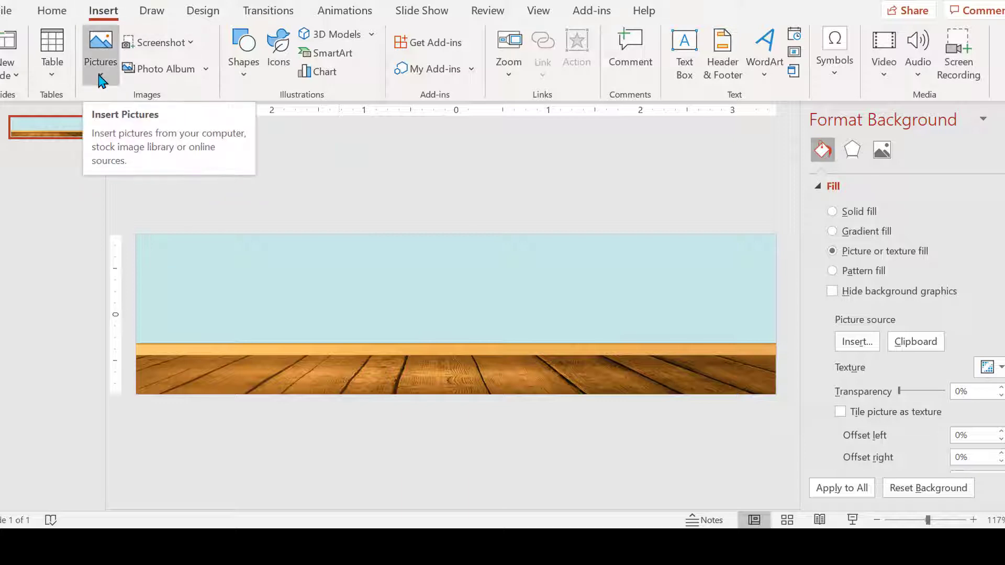
click(100, 79)
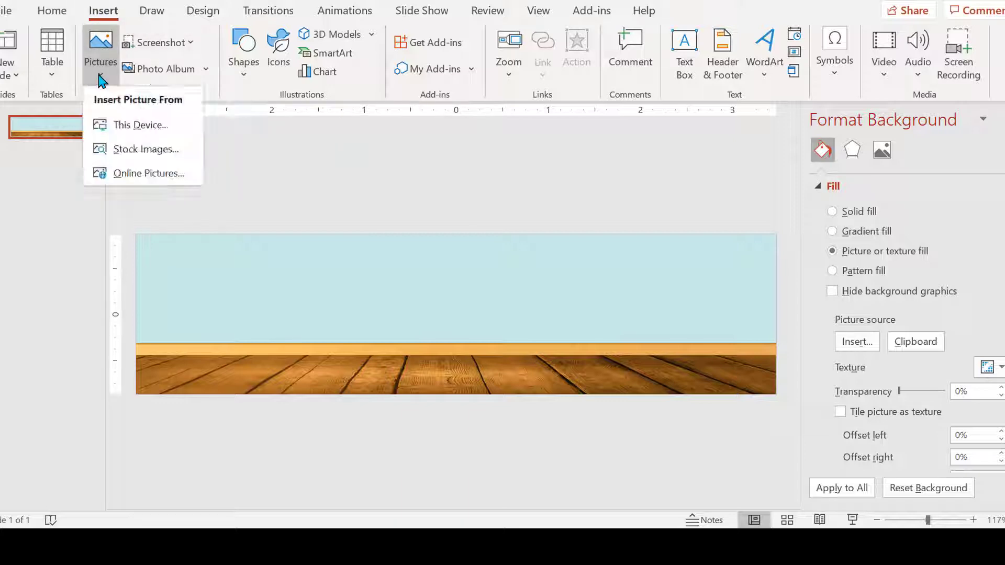
click(141, 173)
text(welcome sign)
key(Return)
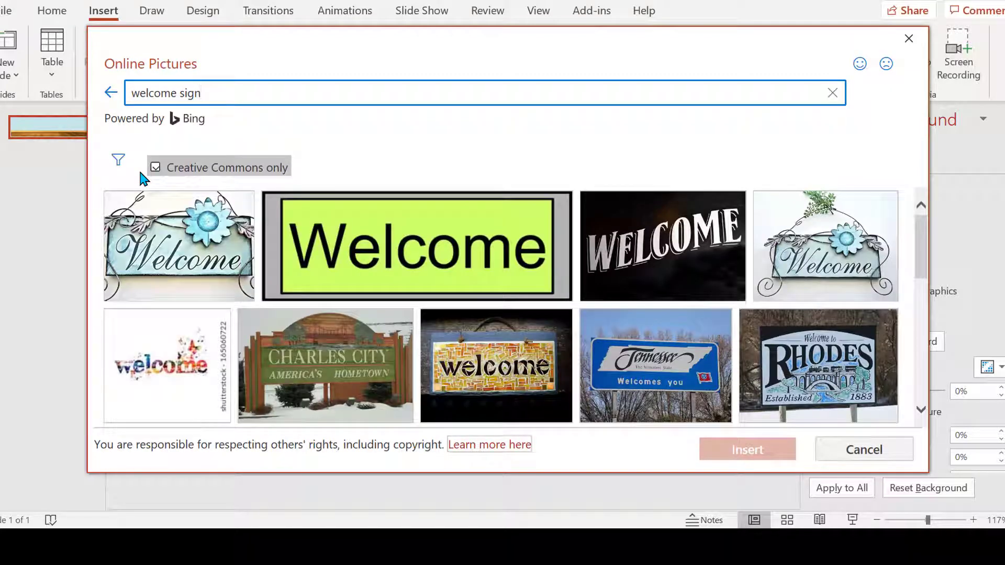
drag(921, 246, 922, 360)
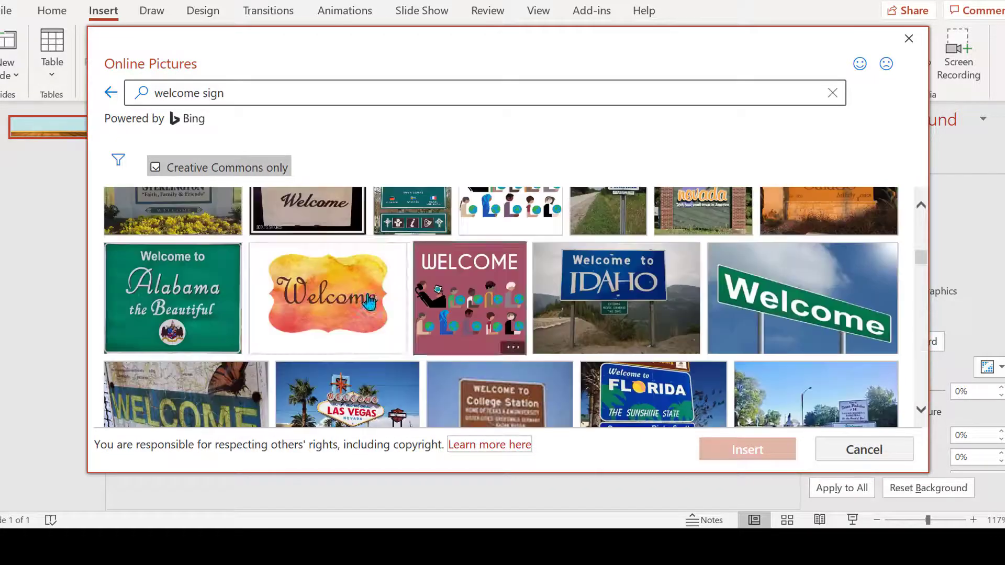
click(341, 291)
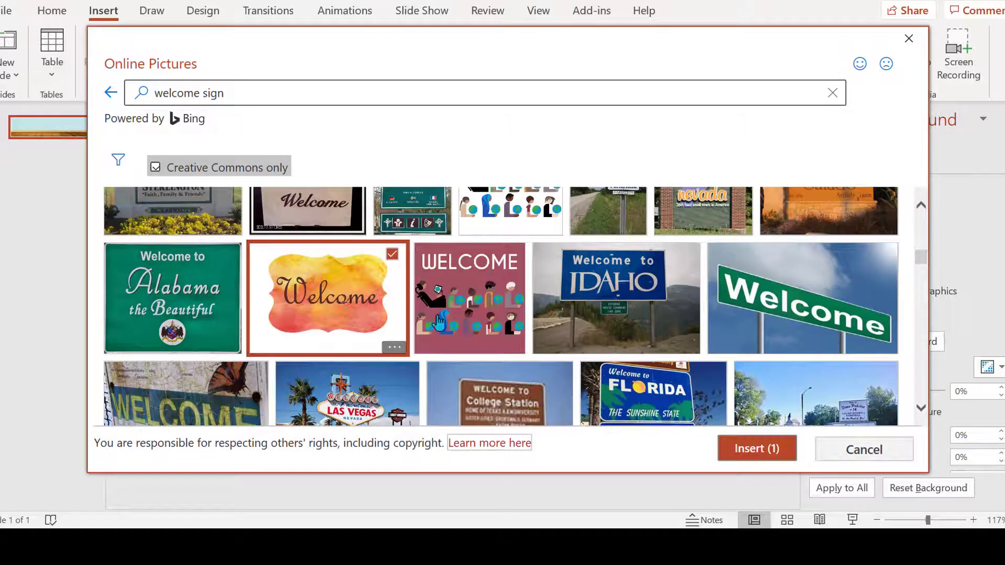
click(756, 450)
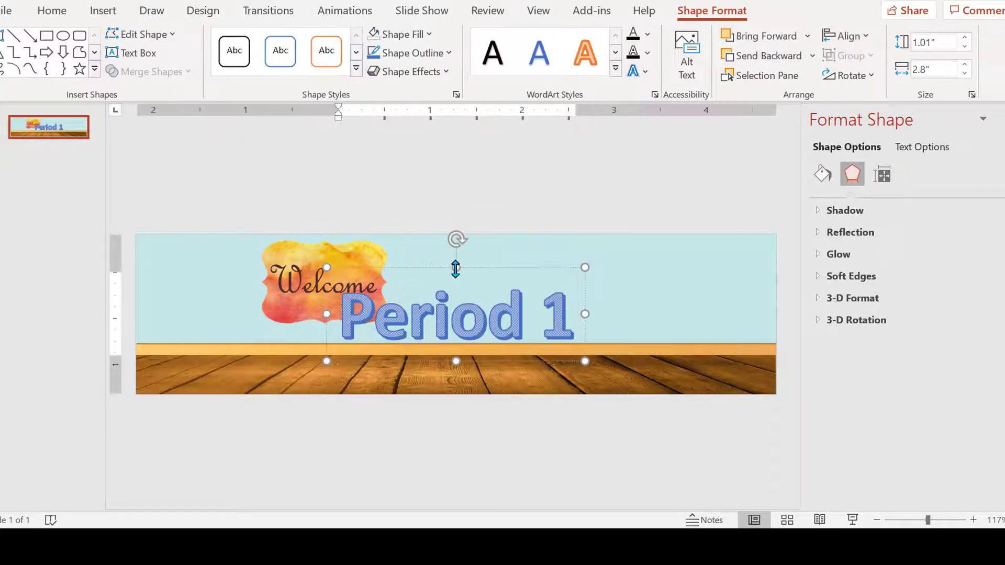
Move the Period 1 WordArt up and right, level with the Welcome sign.
drag(431, 272, 502, 240)
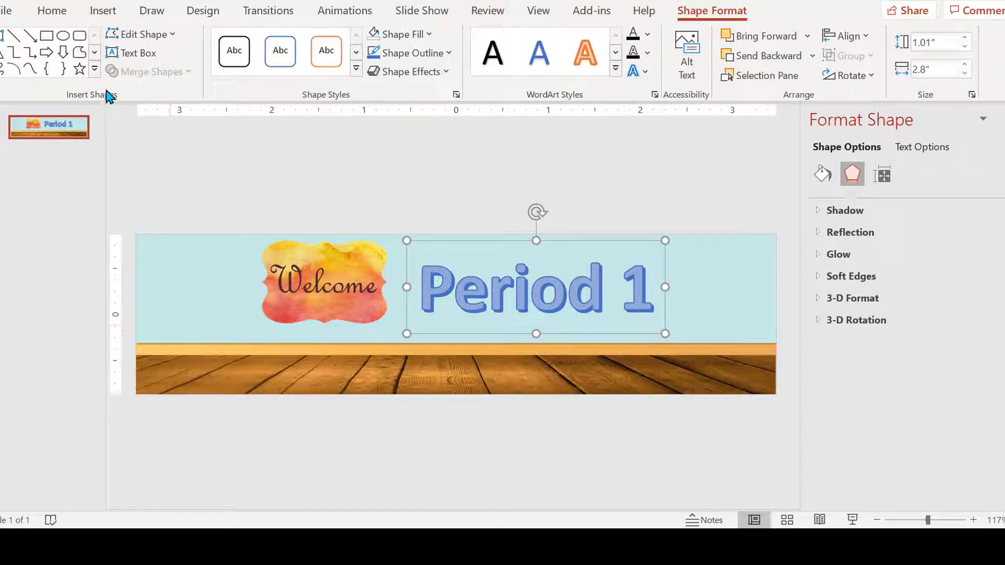
Insert the grey armchair image from an online 'transparent chair' search.
click(103, 12)
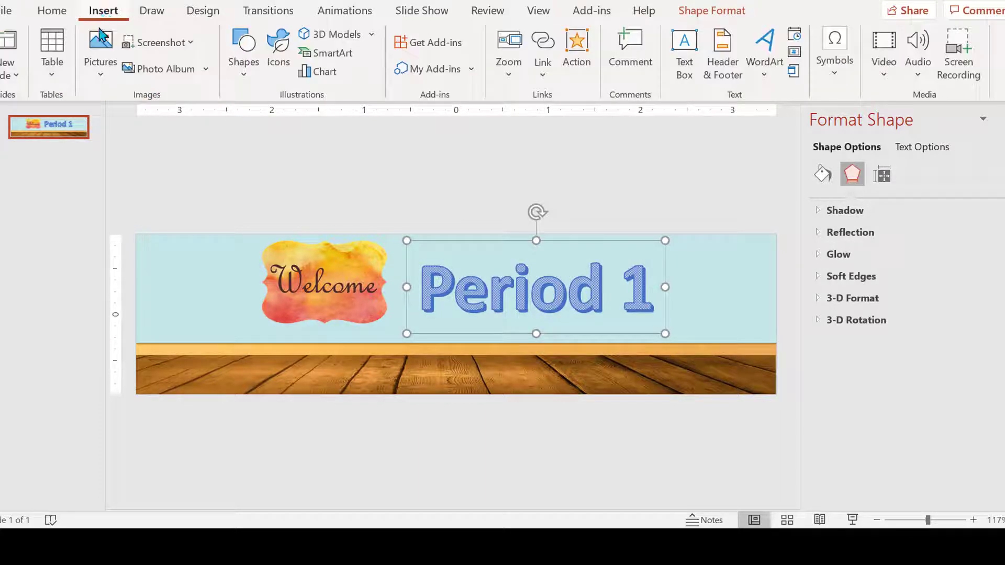
click(101, 53)
click(121, 173)
text(transparent chair)
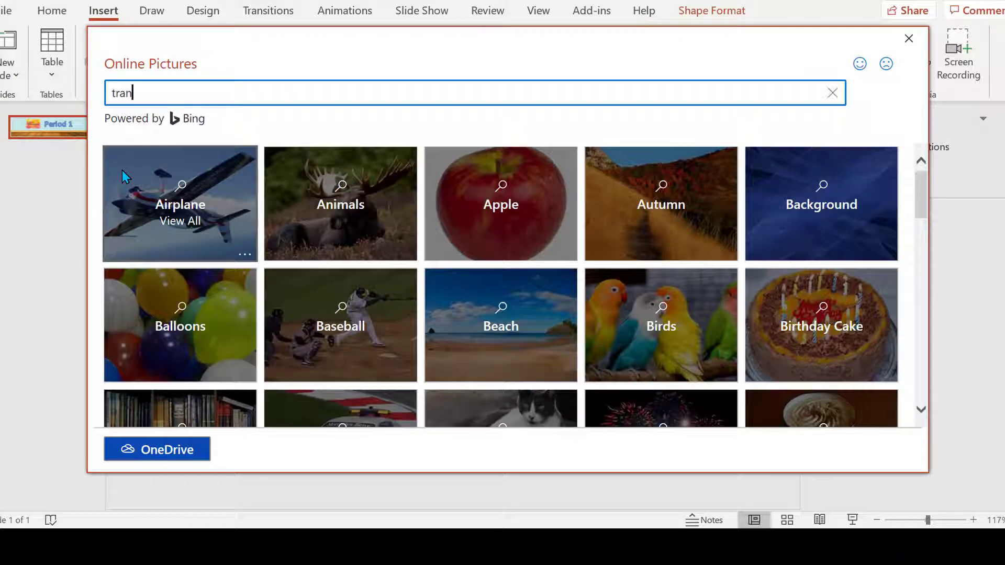
key(Return)
scroll(183, 294, down, 4)
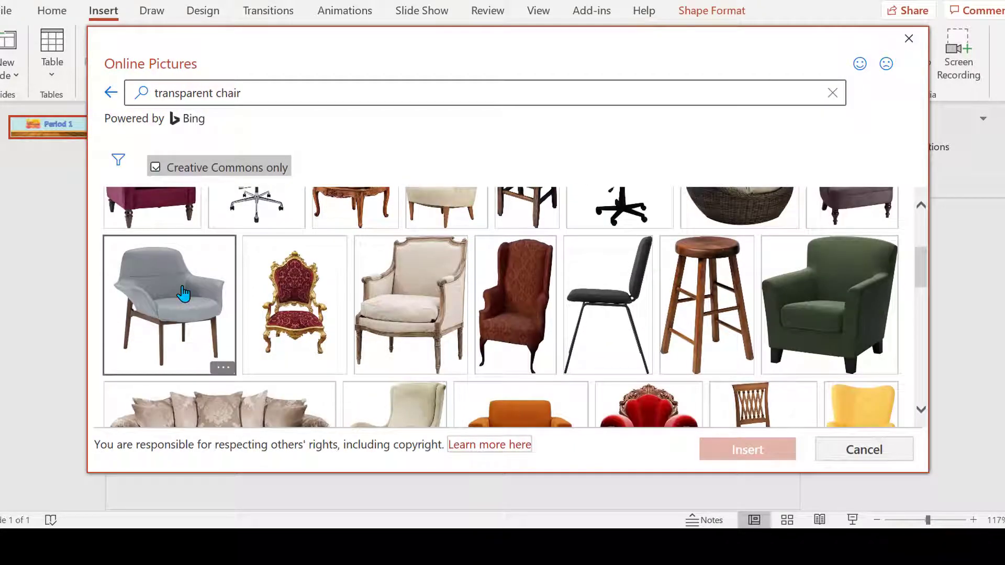
click(183, 294)
click(739, 453)
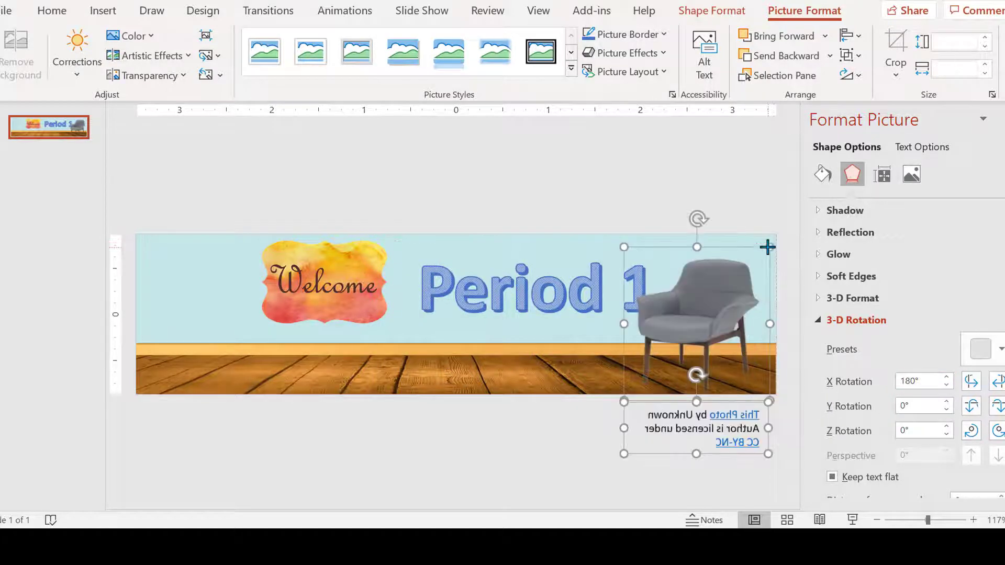
Shrink the chair and move it onto the floor at the banner's right end.
drag(768, 249, 734, 294)
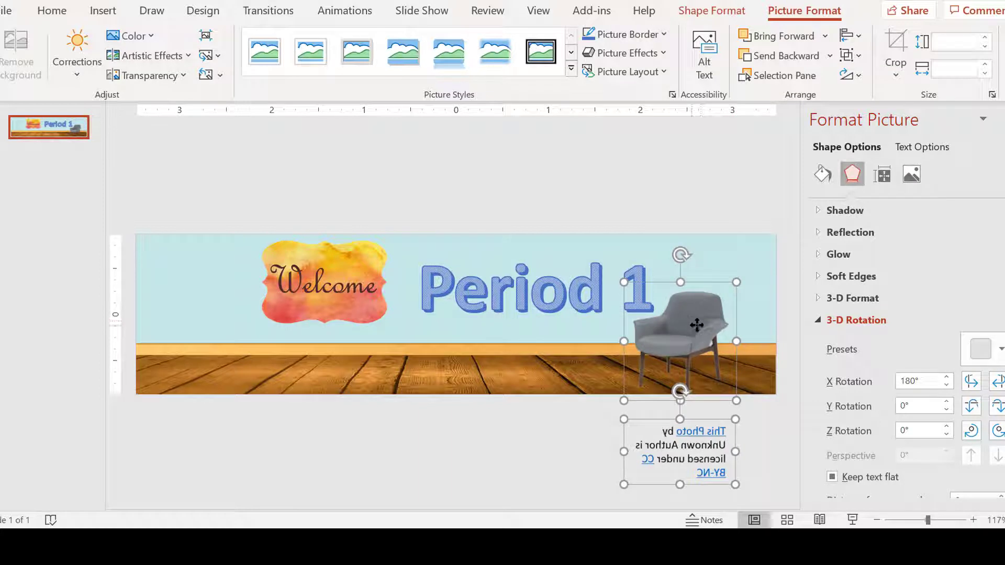
drag(697, 328, 725, 323)
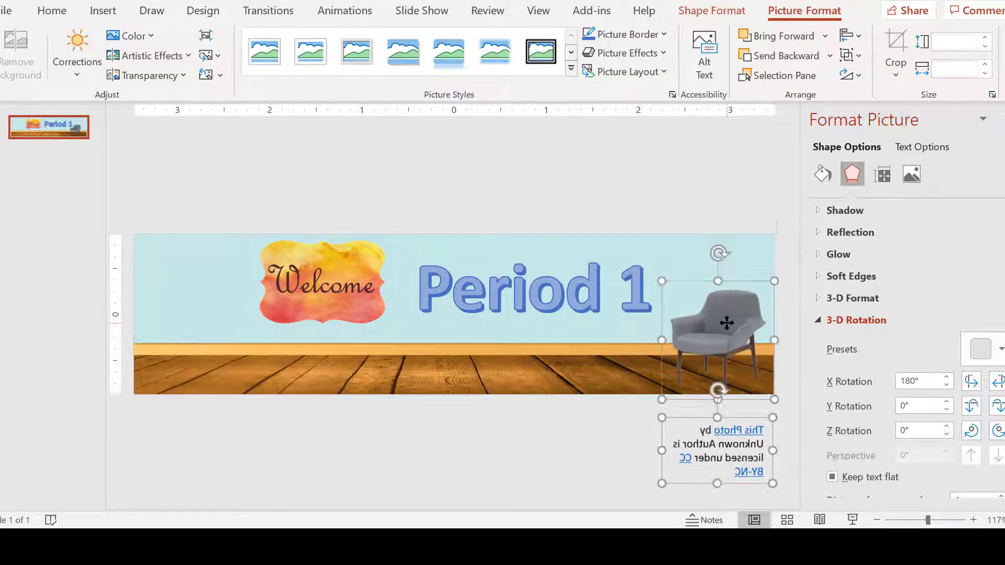
click(515, 467)
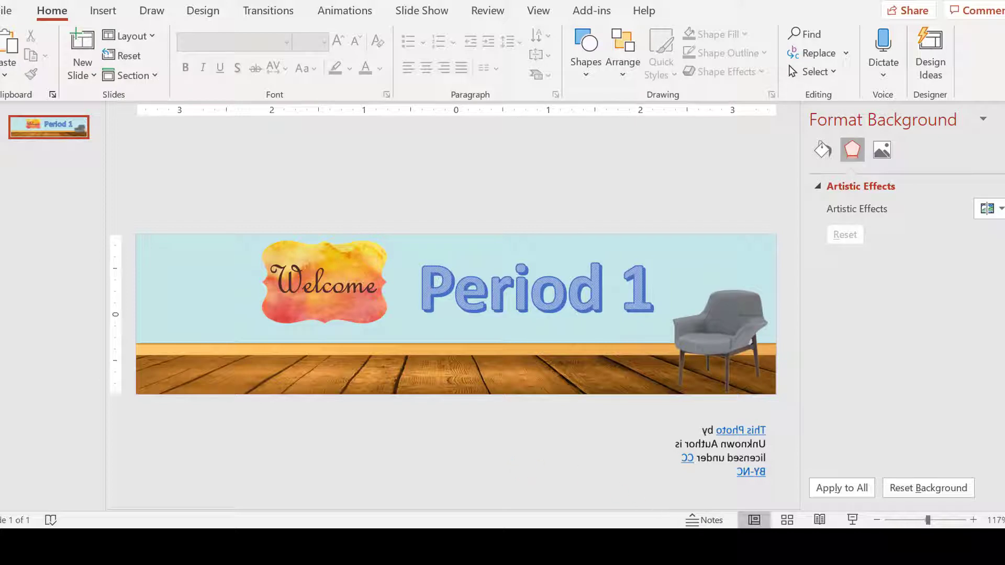
Paste the Bitmoji copies, seating one on the chair with the jumping one beside it.
key(ctrl+v)
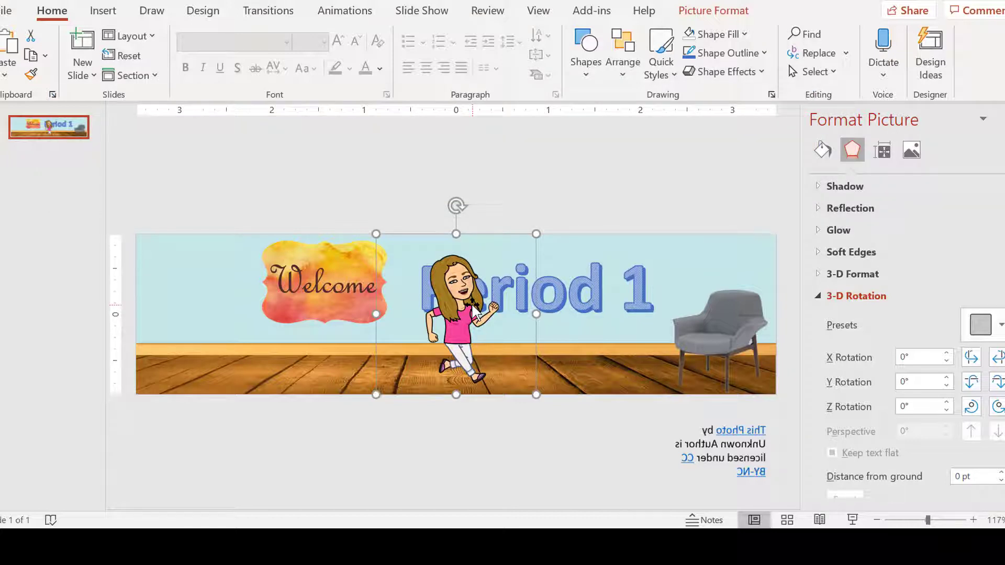
key(ctrl+v)
key(ctrl+v)
key(ctrl+v)
key(ctrl+v)
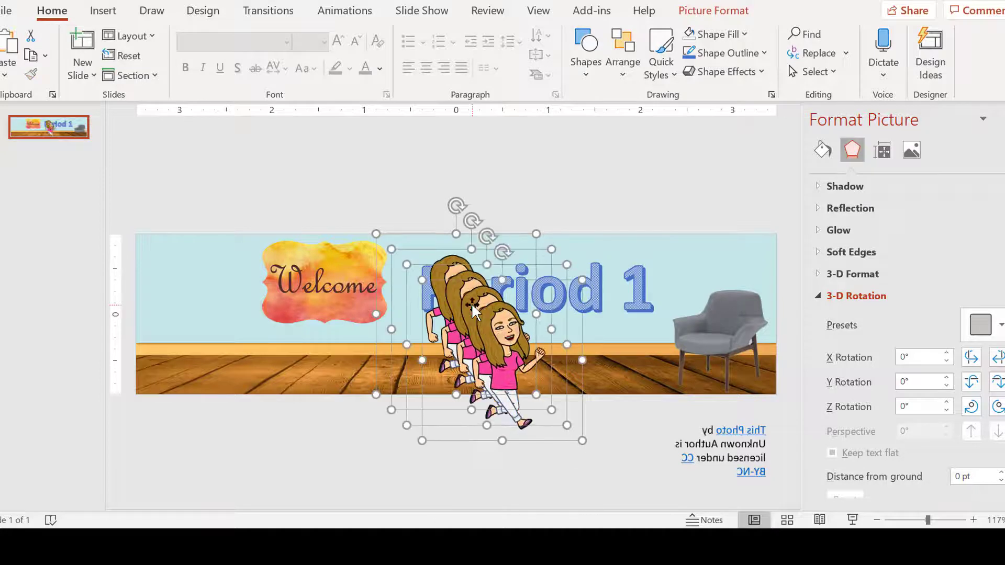
key(ctrl+v)
key(ctrl+v)
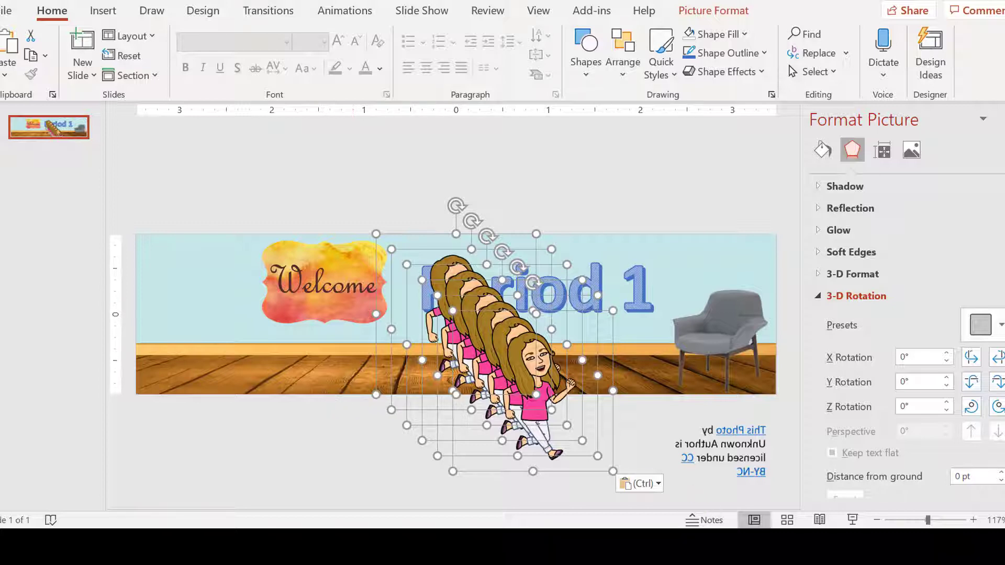
key(ctrl+v)
key(ctrl+v)
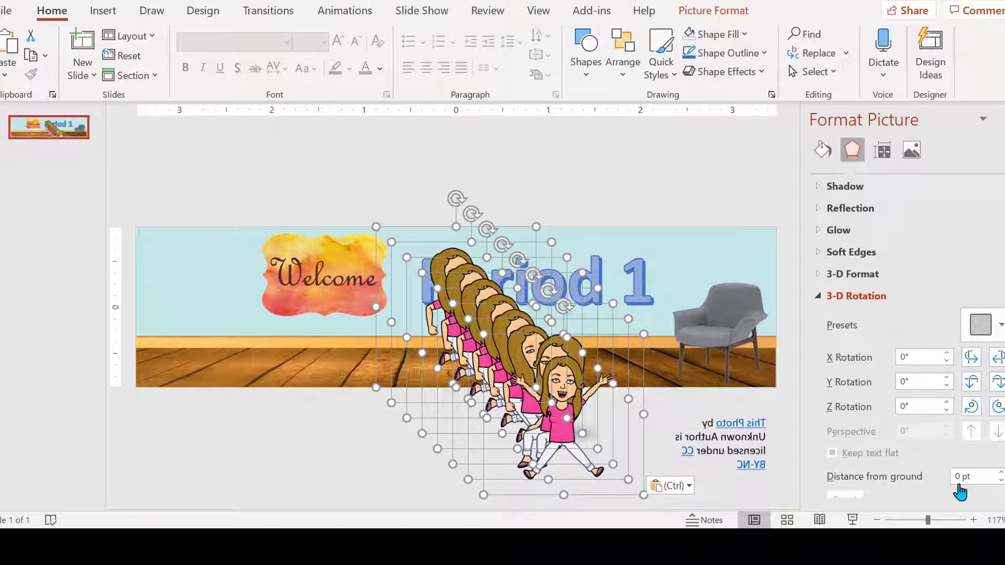
click(720, 251)
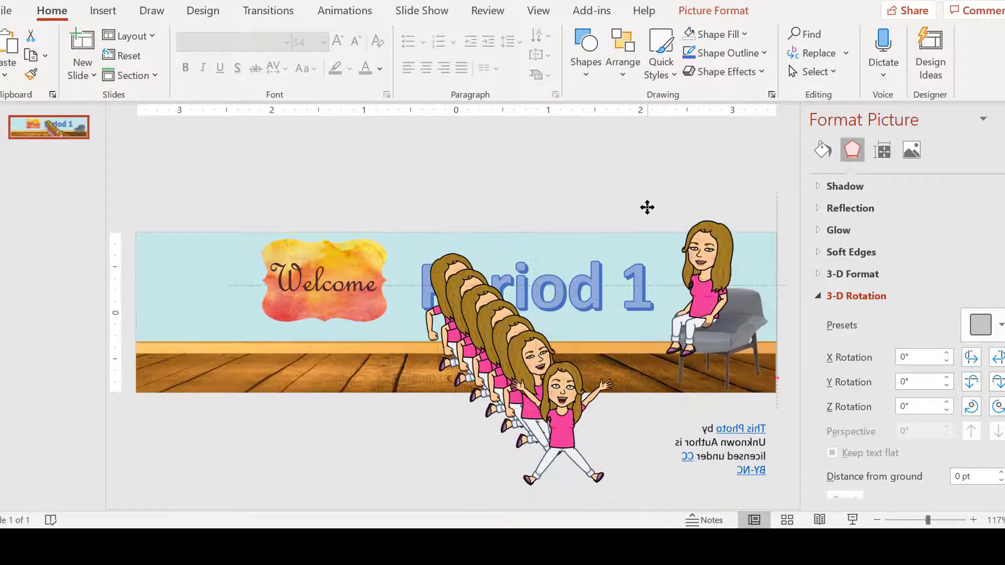
drag(647, 208, 656, 227)
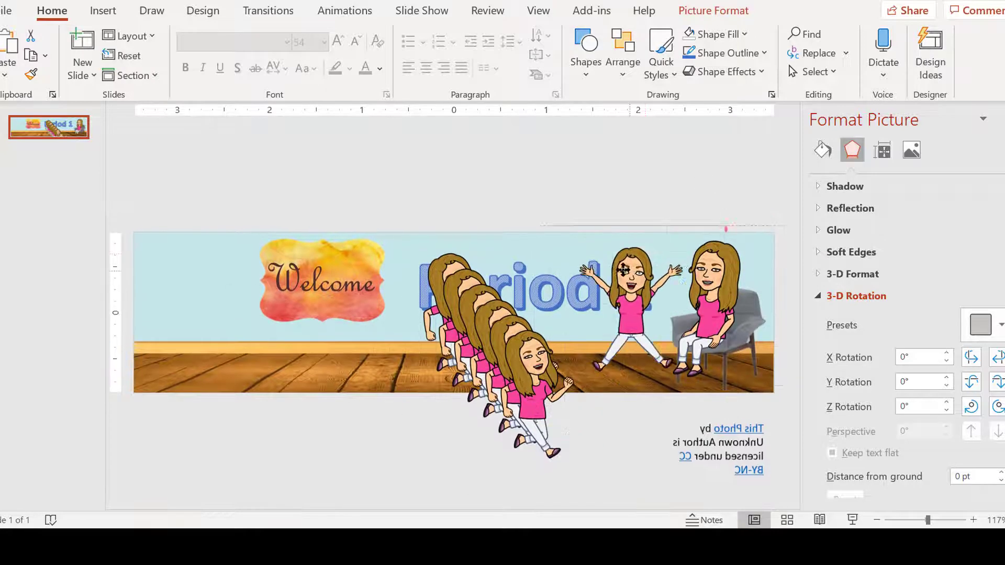
drag(623, 269, 630, 246)
Line up running Bitmoji copies from the left edge across the Welcome sign.
drag(534, 361, 159, 304)
drag(484, 327, 236, 280)
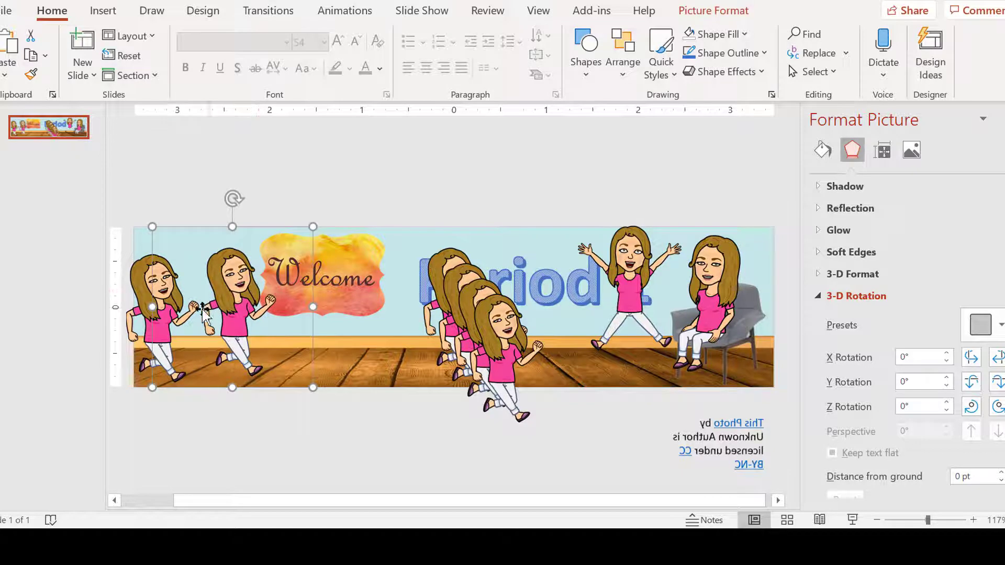
drag(511, 332, 303, 286)
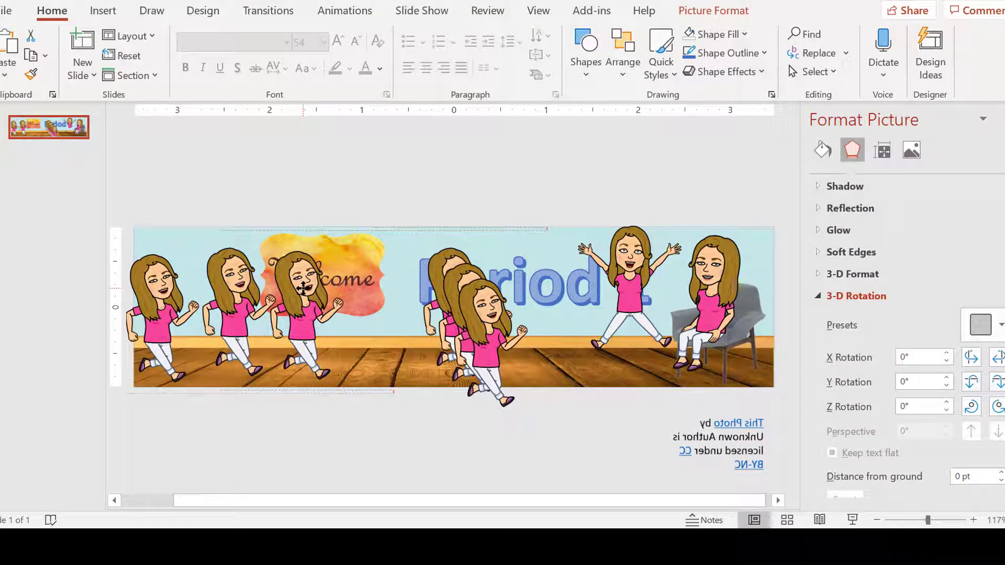
drag(304, 287, 308, 284)
drag(491, 324, 385, 290)
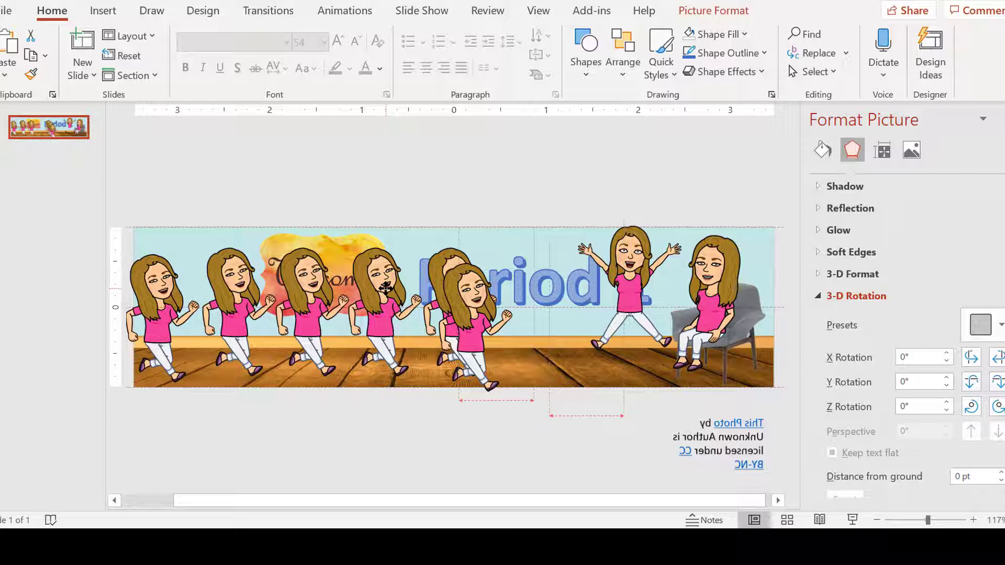
drag(386, 288, 386, 288)
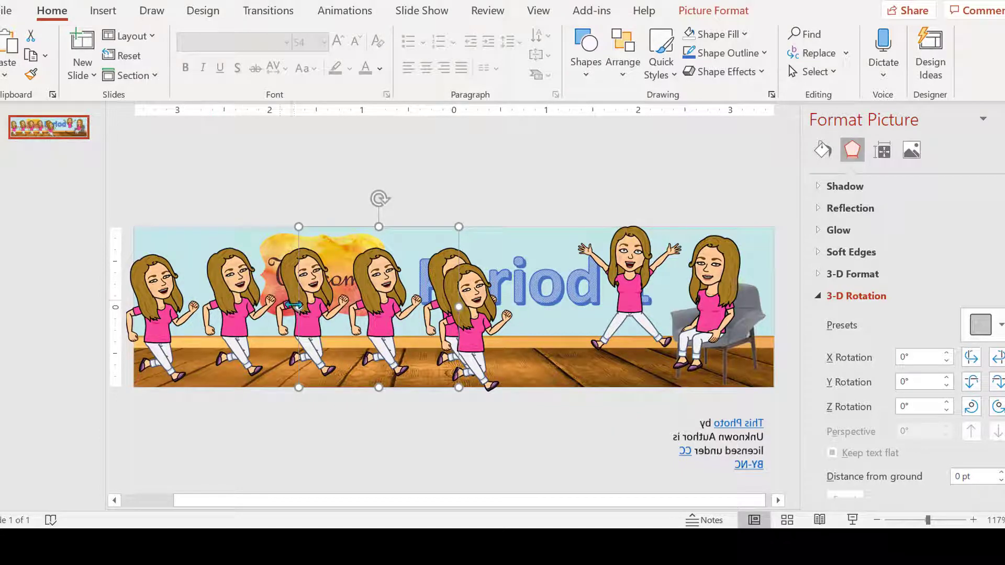
drag(155, 294, 156, 291)
Space the middle running Bitmojis evenly in the row toward the chair.
drag(534, 314, 542, 317)
click(451, 313)
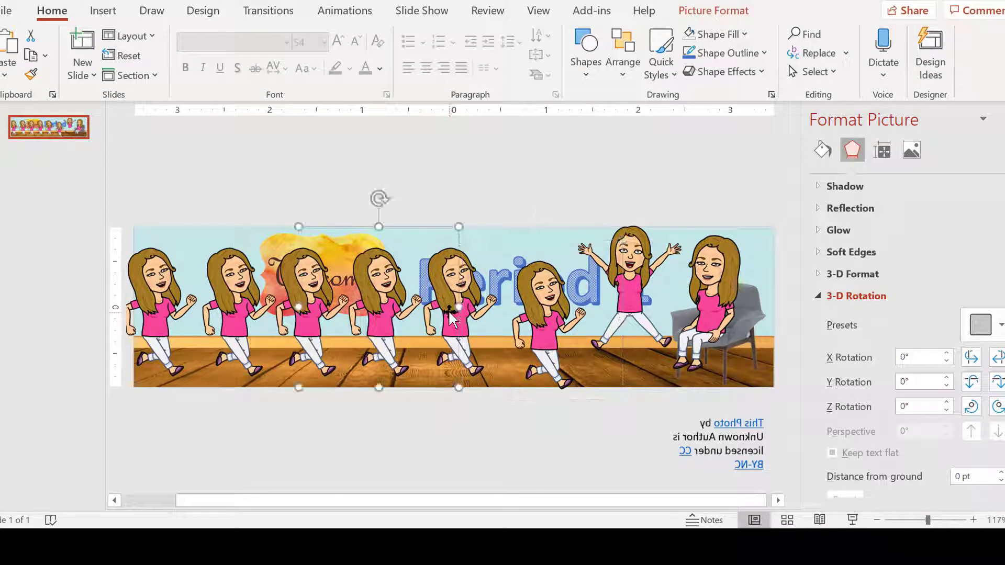
click(471, 320)
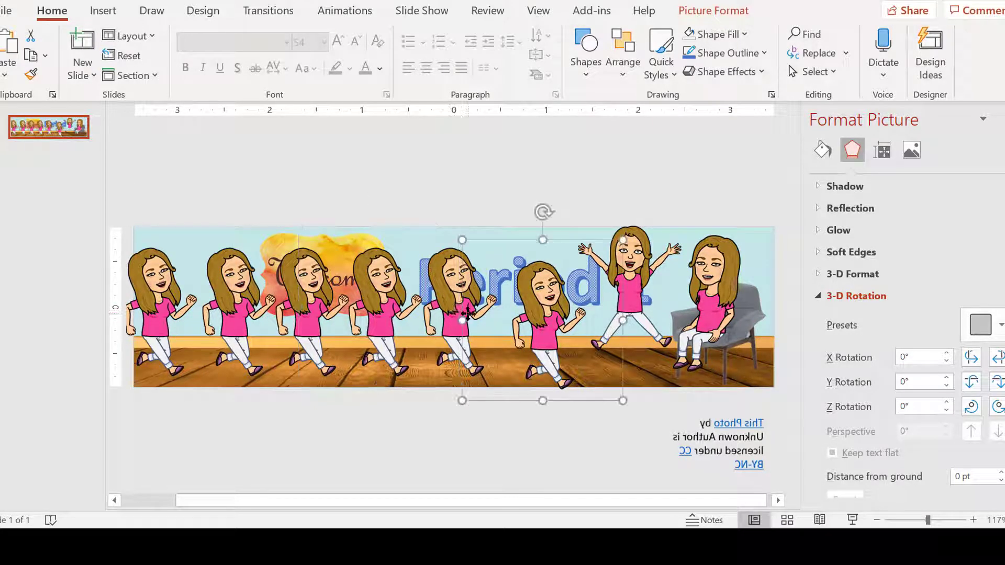
drag(471, 320, 531, 293)
drag(681, 290, 621, 292)
click(157, 274)
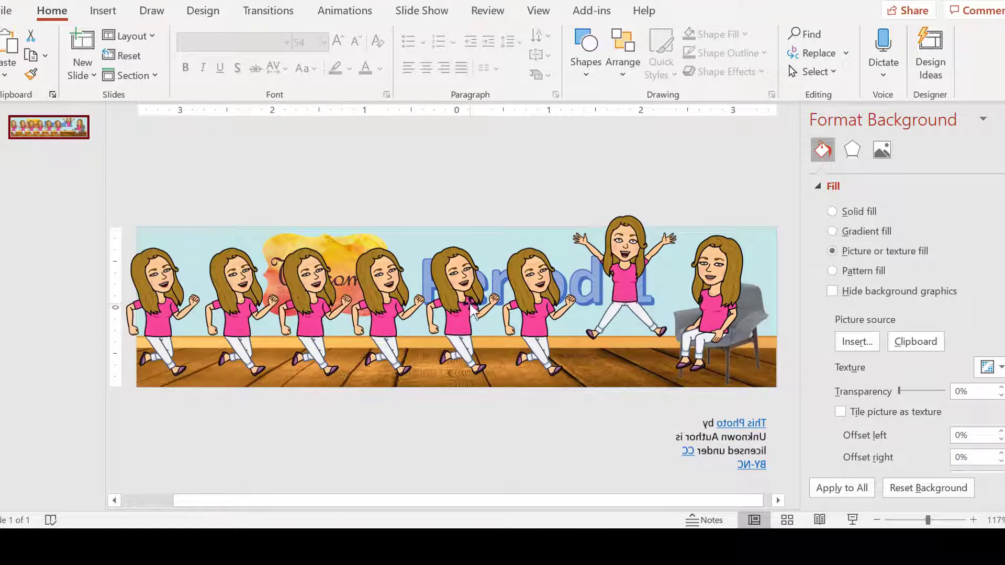
Duplicate the banner slide repeatedly until the deck has five slides.
right_click(46, 131)
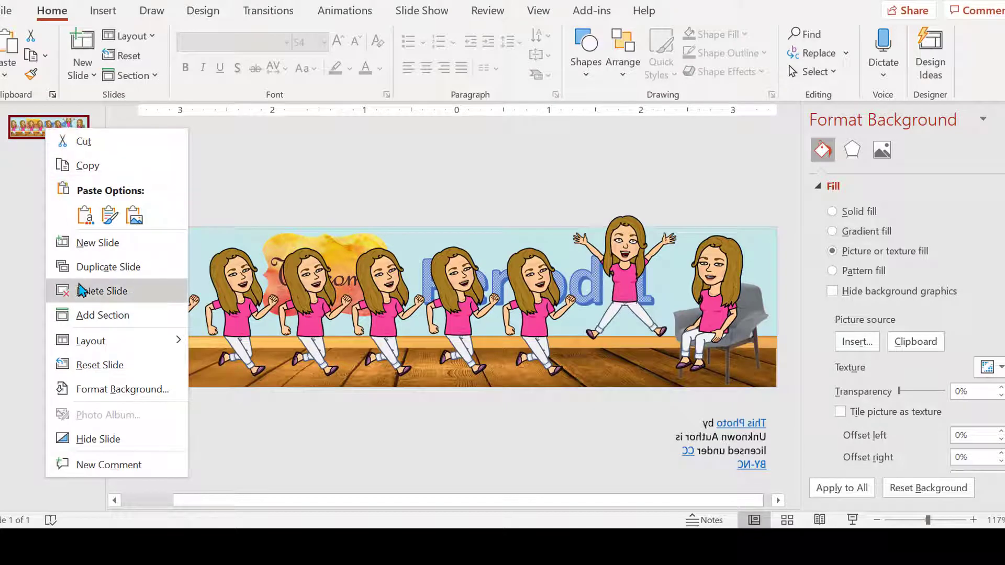
click(81, 266)
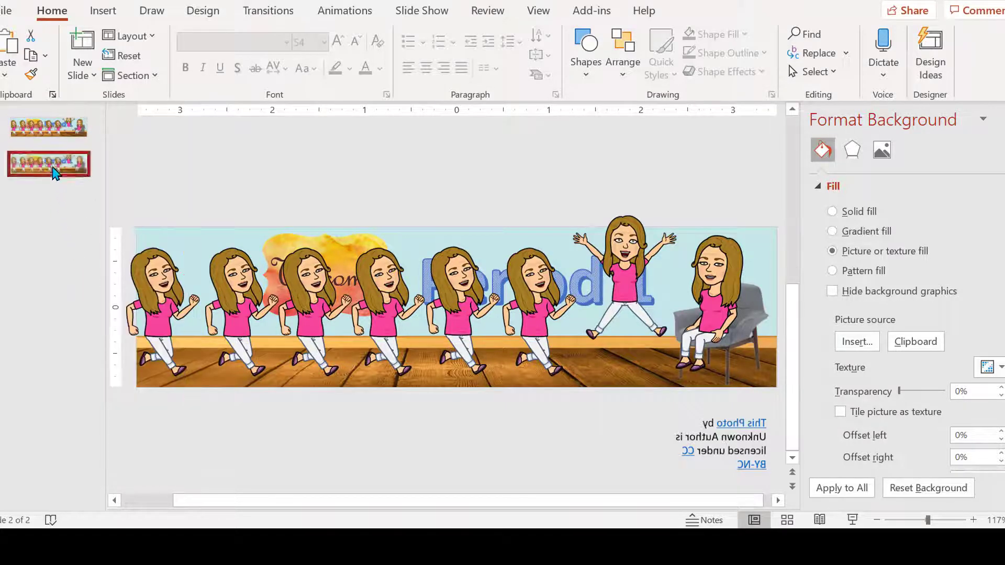
right_click(55, 166)
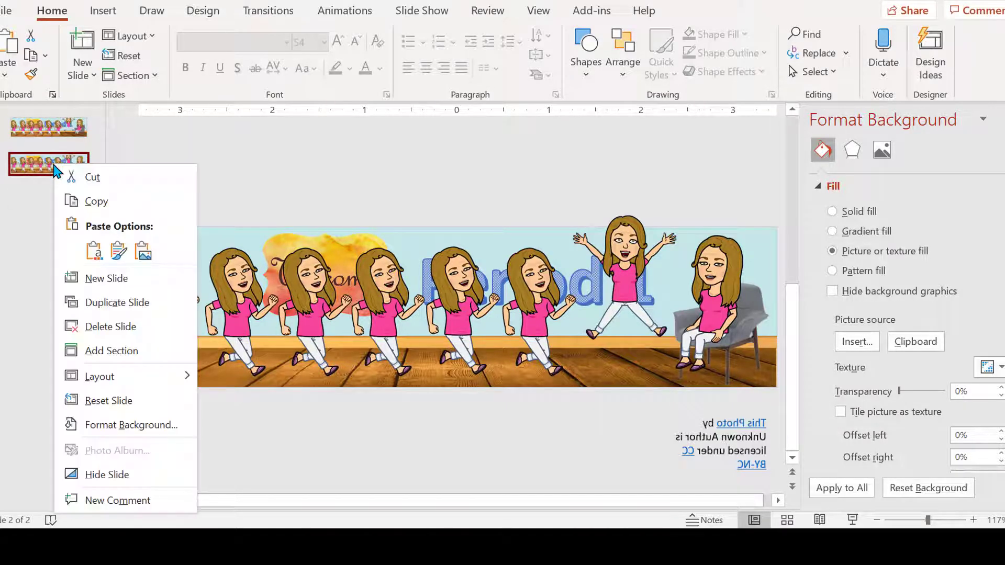
click(94, 306)
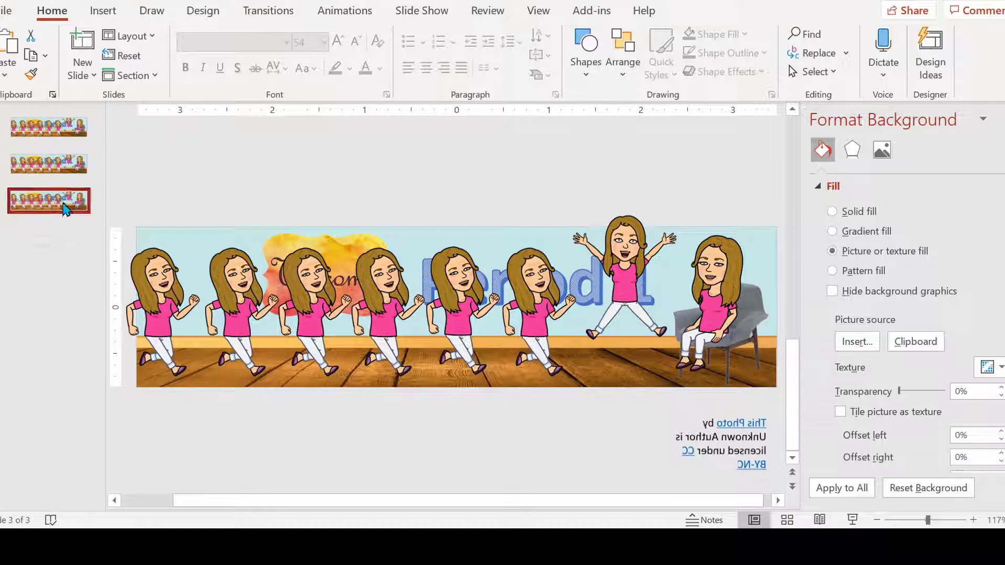
key(ctrl+d)
right_click(46, 244)
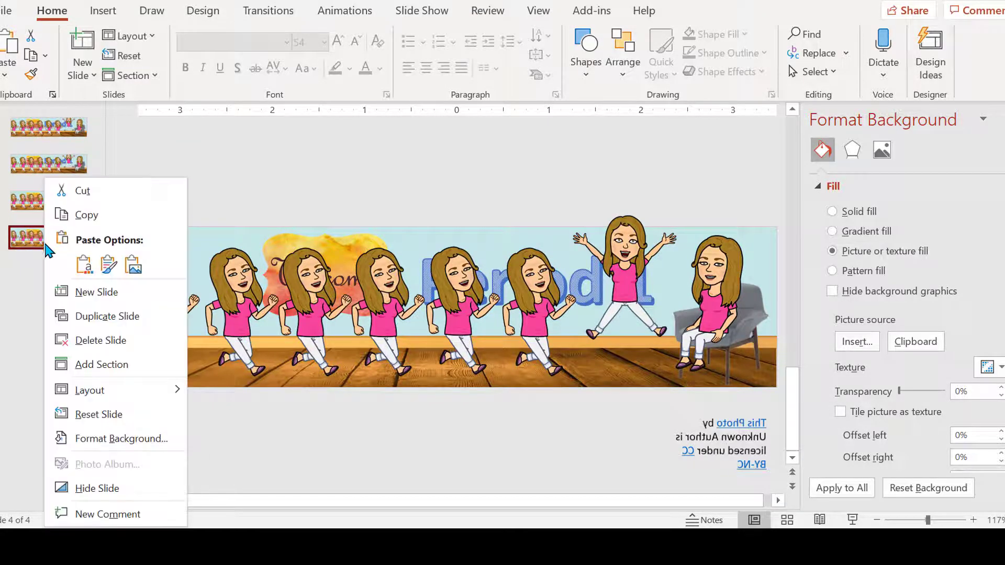
click(74, 317)
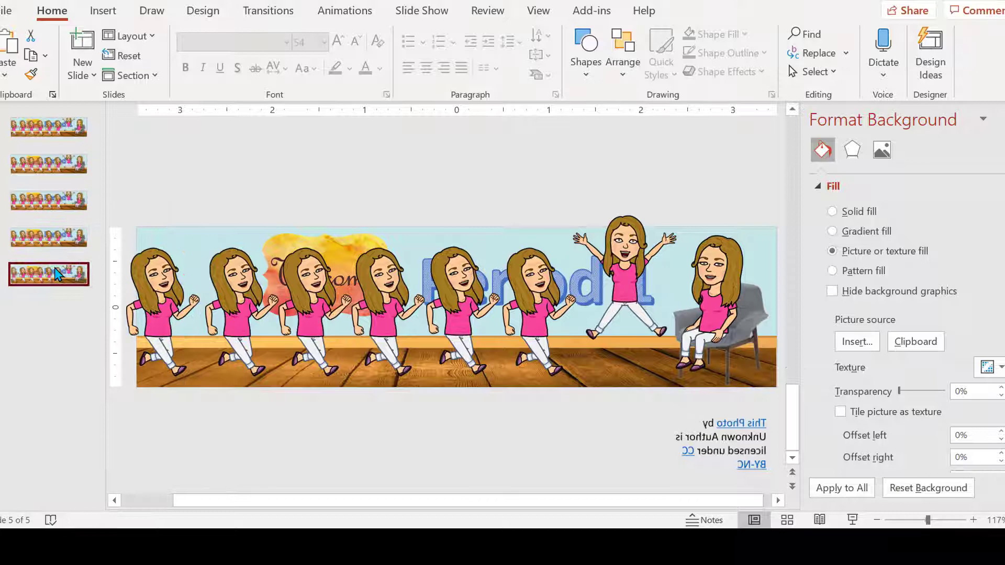
Duplicate slides 5, 6 and 7 to reach eight slides, then return to slide 1.
right_click(55, 272)
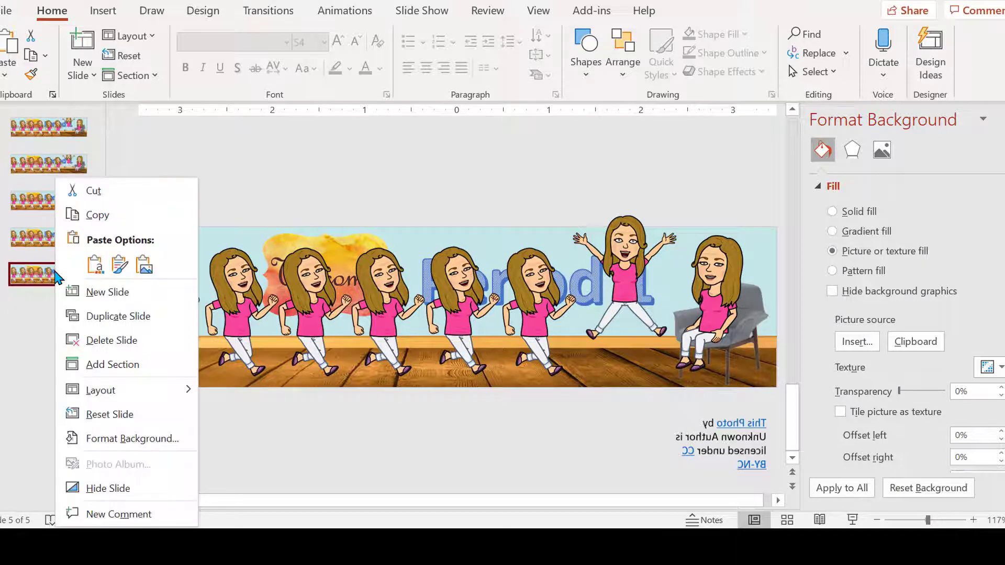
click(85, 316)
right_click(58, 314)
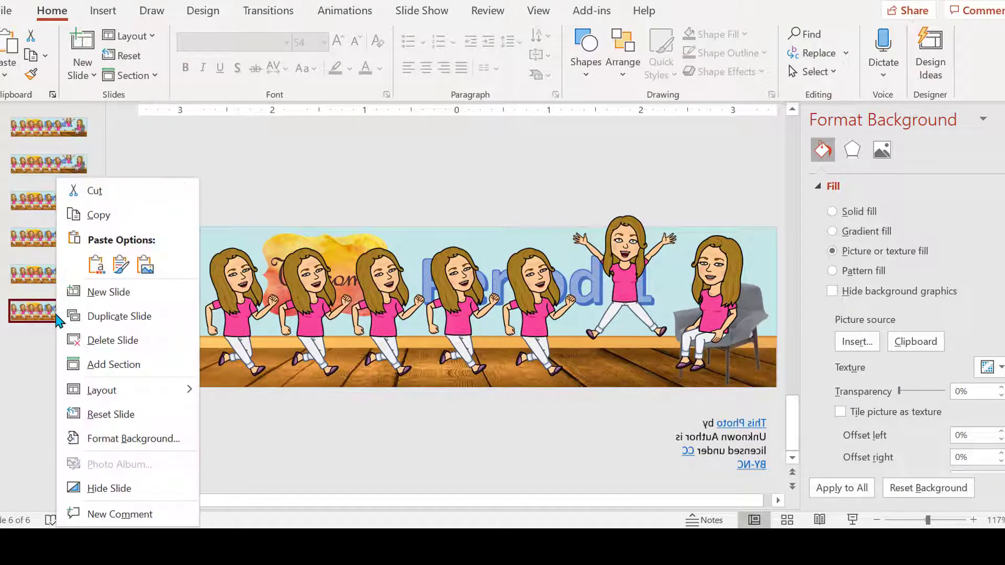
click(99, 315)
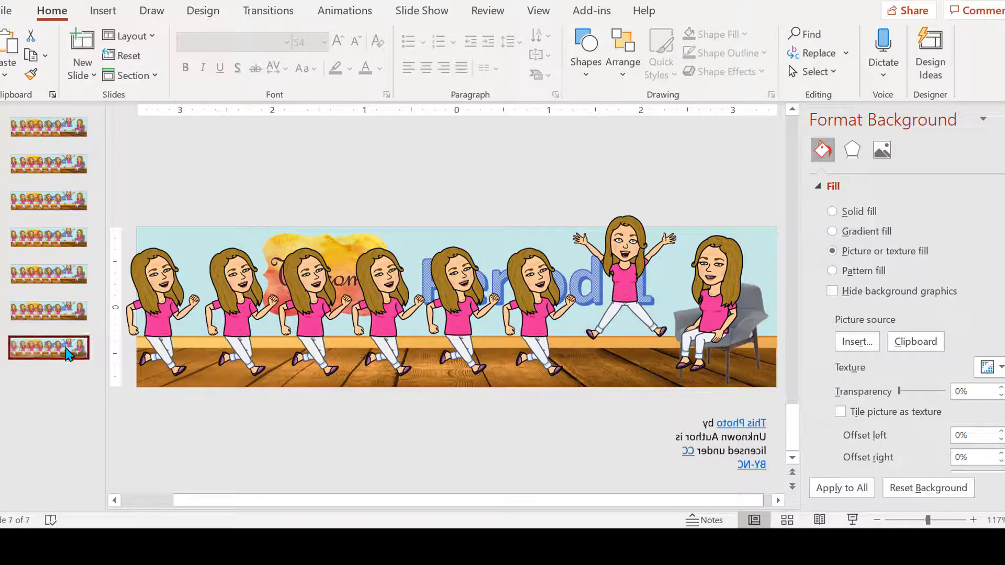
right_click(68, 354)
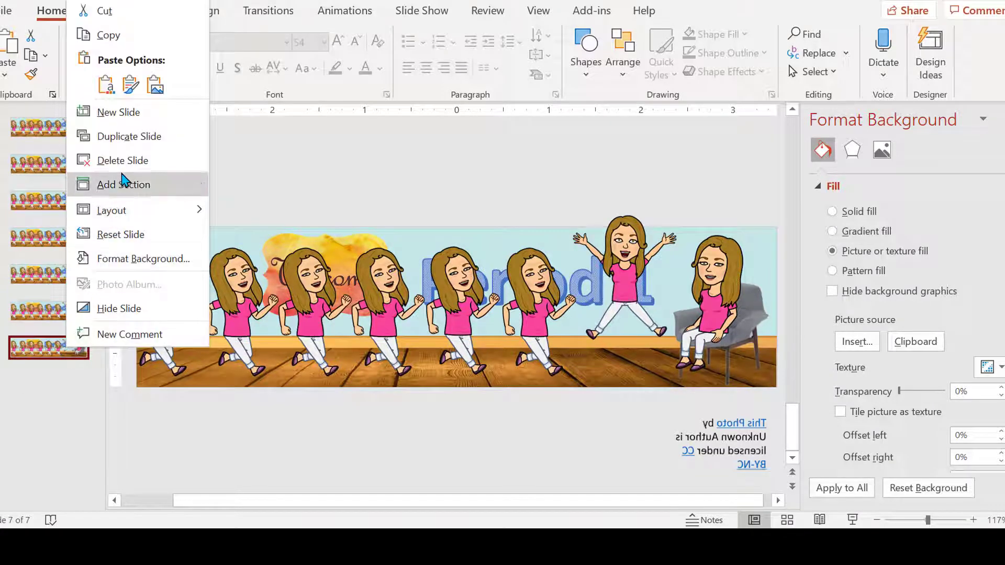
click(129, 137)
click(59, 131)
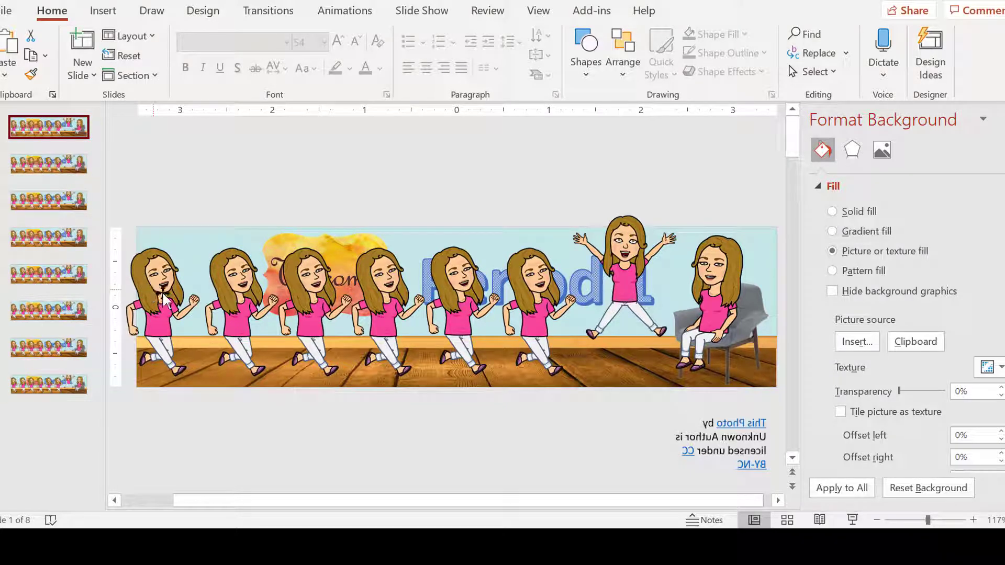
On slide 1, delete every bitmoji except the leftmost walking one, leaving the chair empty.
click(239, 347)
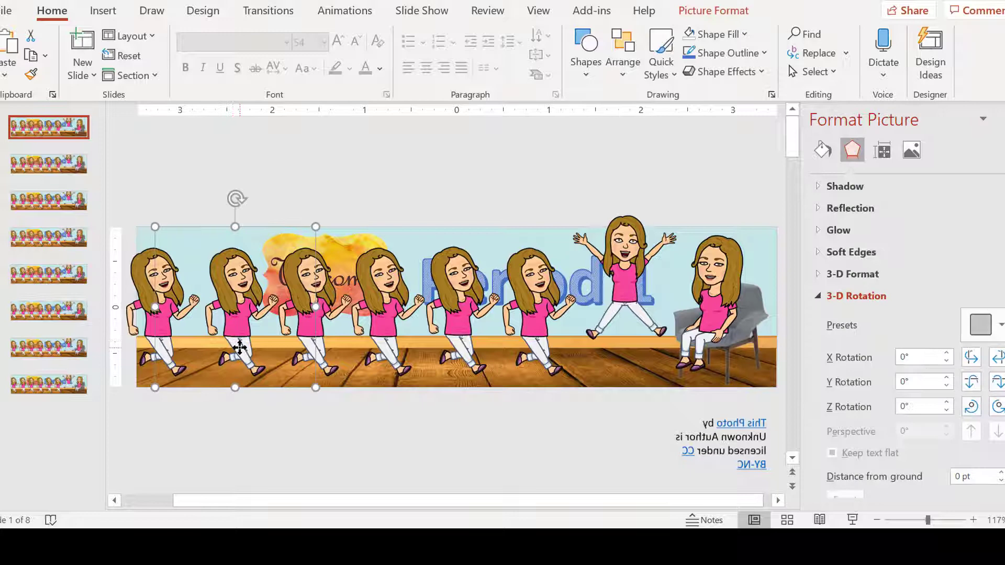
key(Delete)
click(303, 348)
key(Delete)
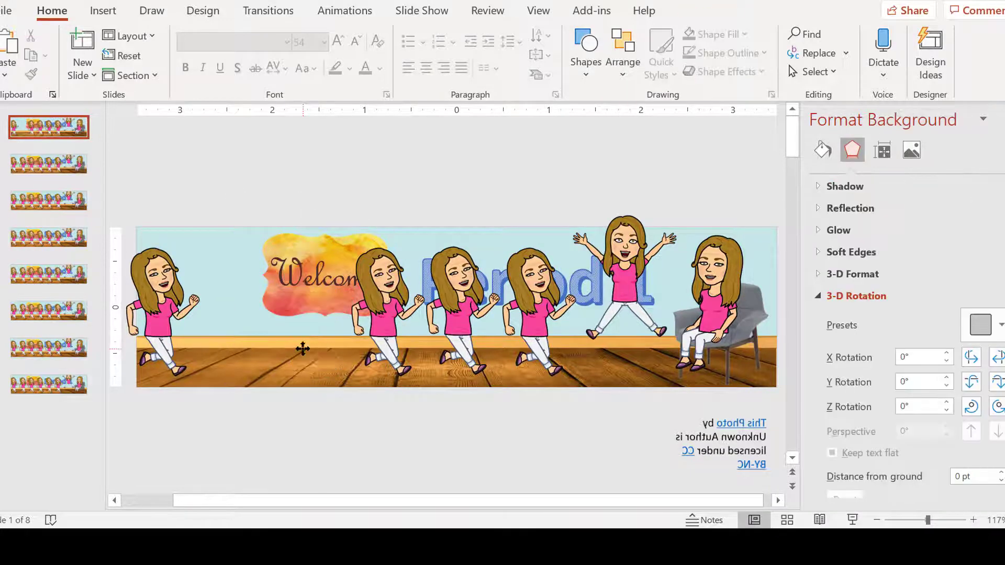
click(374, 351)
key(Delete)
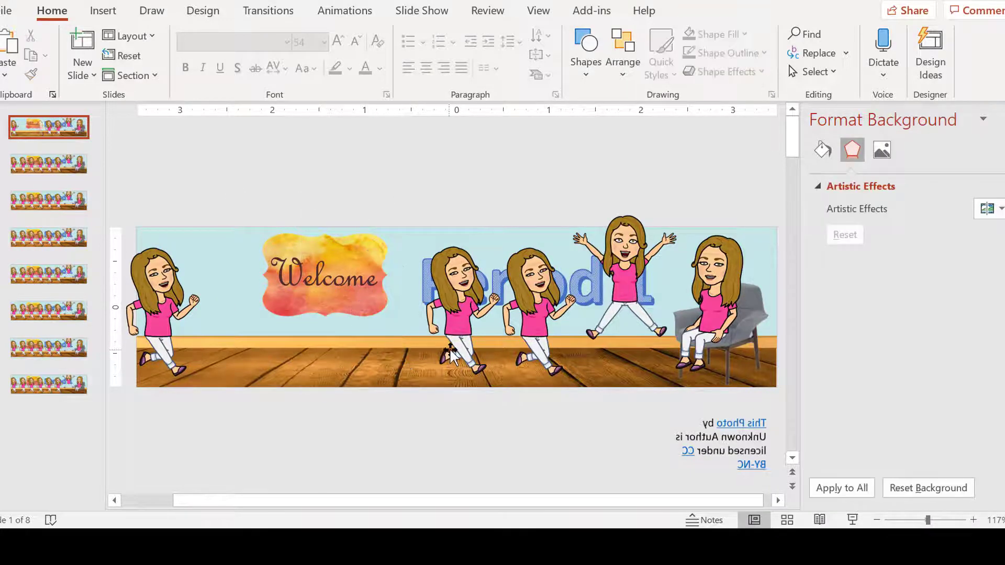
click(450, 356)
key(Delete)
click(525, 341)
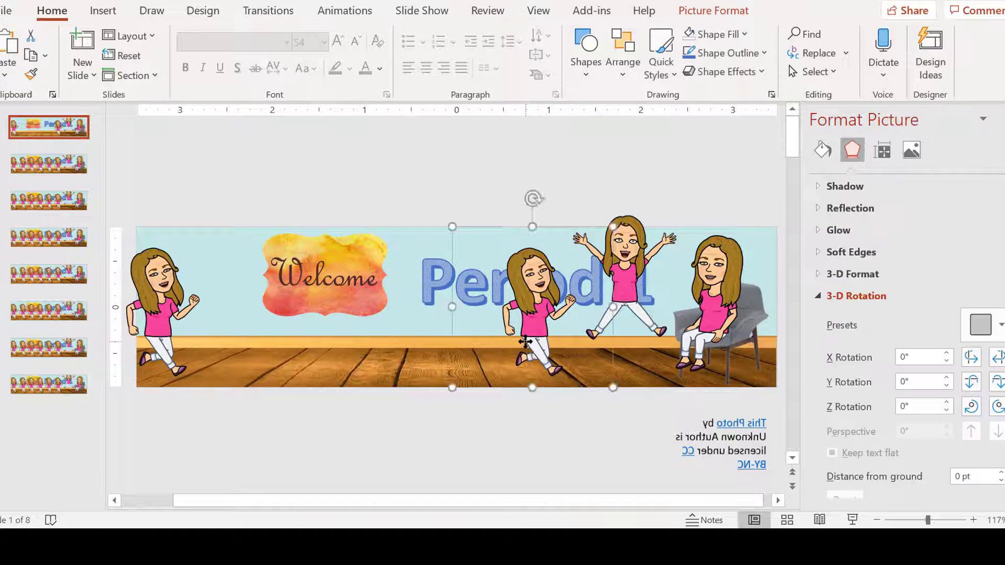
key(Delete)
click(601, 334)
key(Delete)
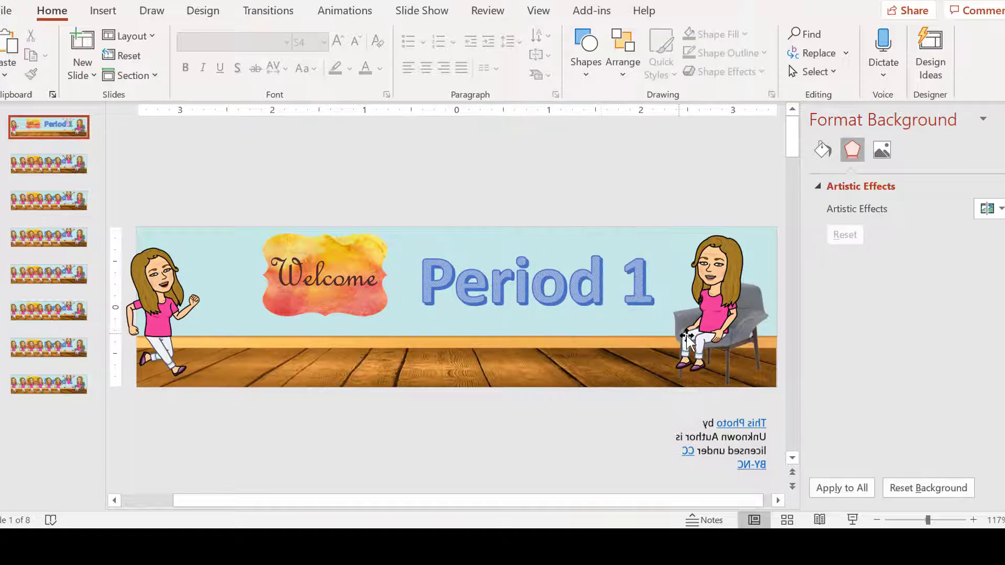
click(695, 335)
key(Delete)
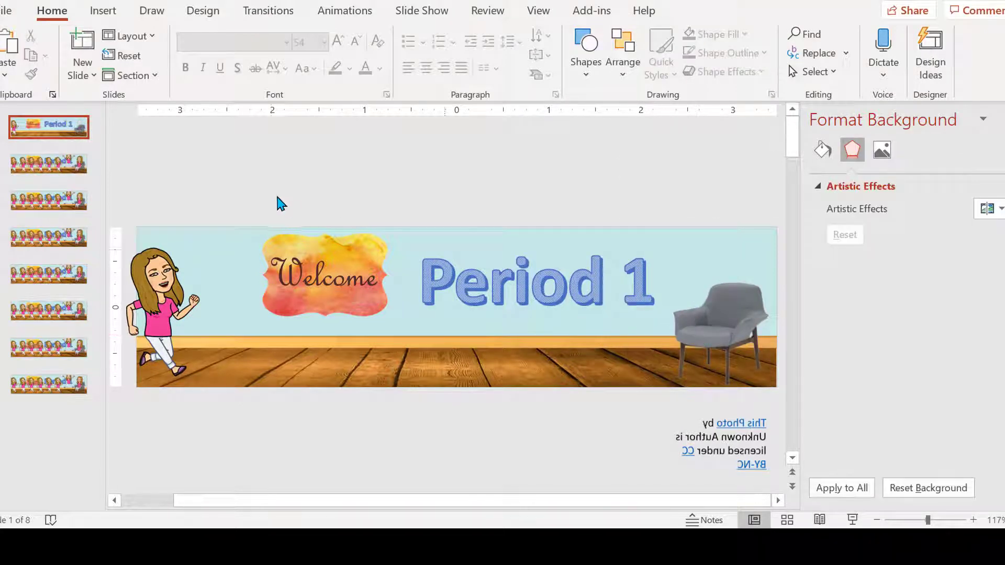
On slide 2, delete all bitmojis except the second walking one.
click(62, 177)
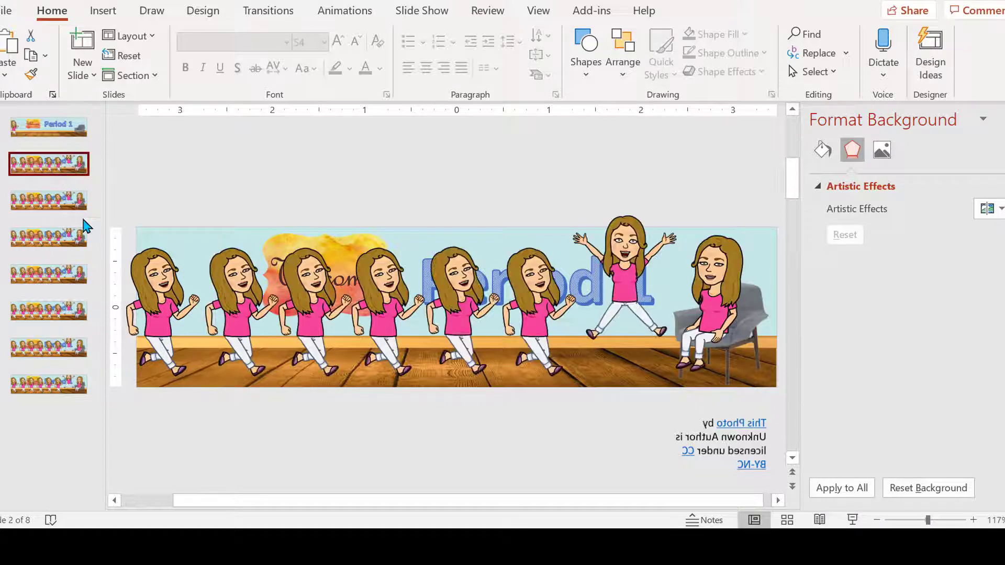
click(157, 309)
key(Delete)
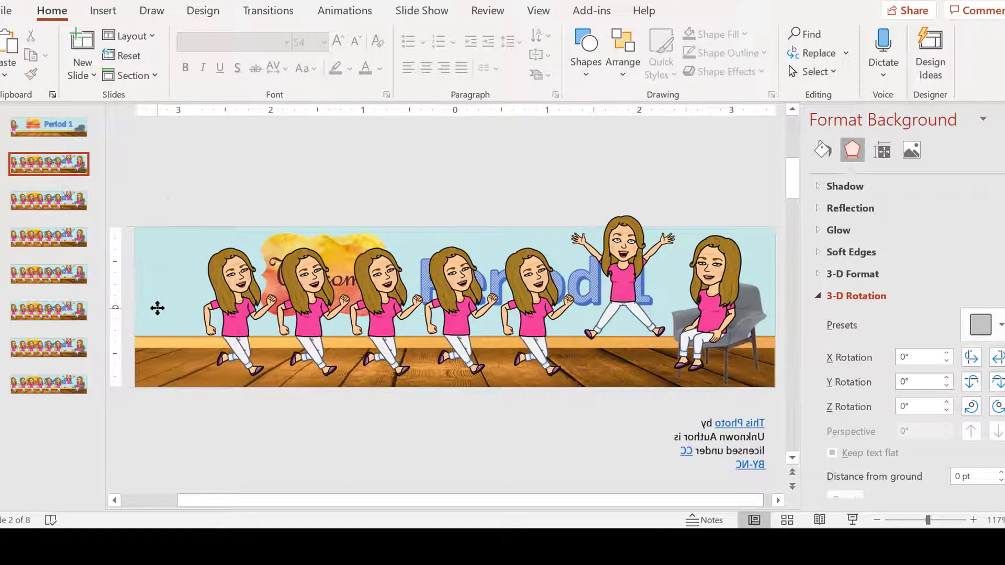
click(314, 366)
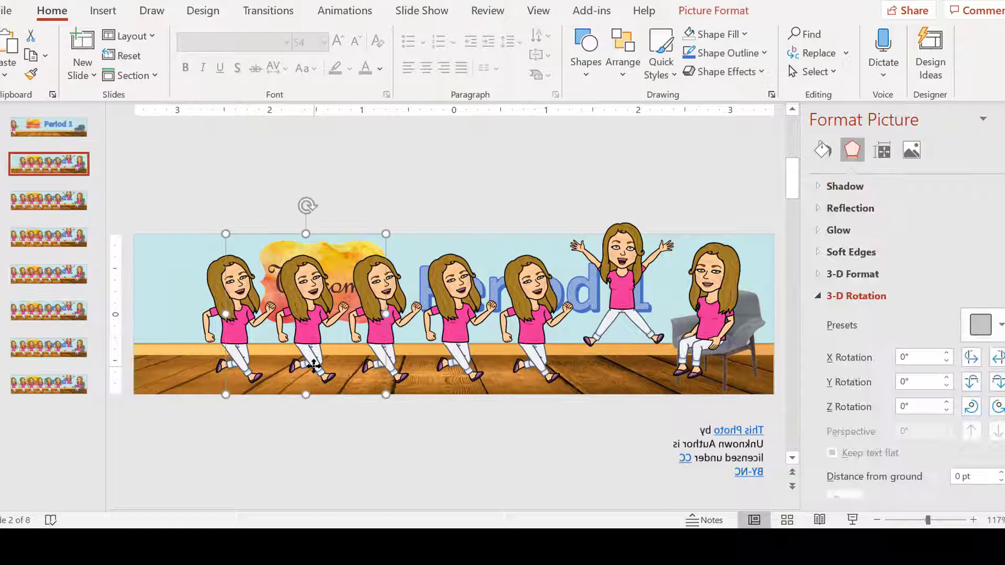
key(Delete)
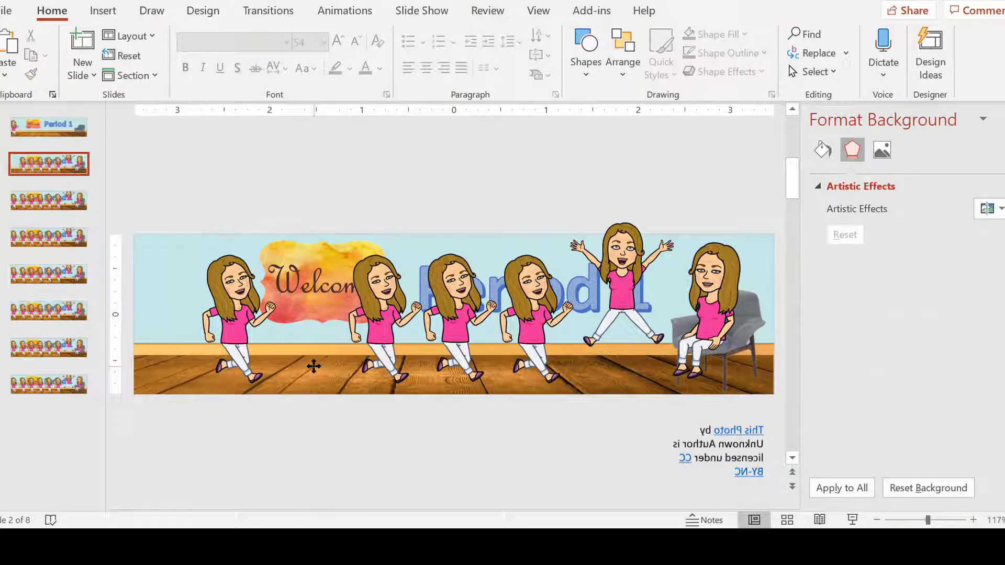
click(386, 366)
key(Delete)
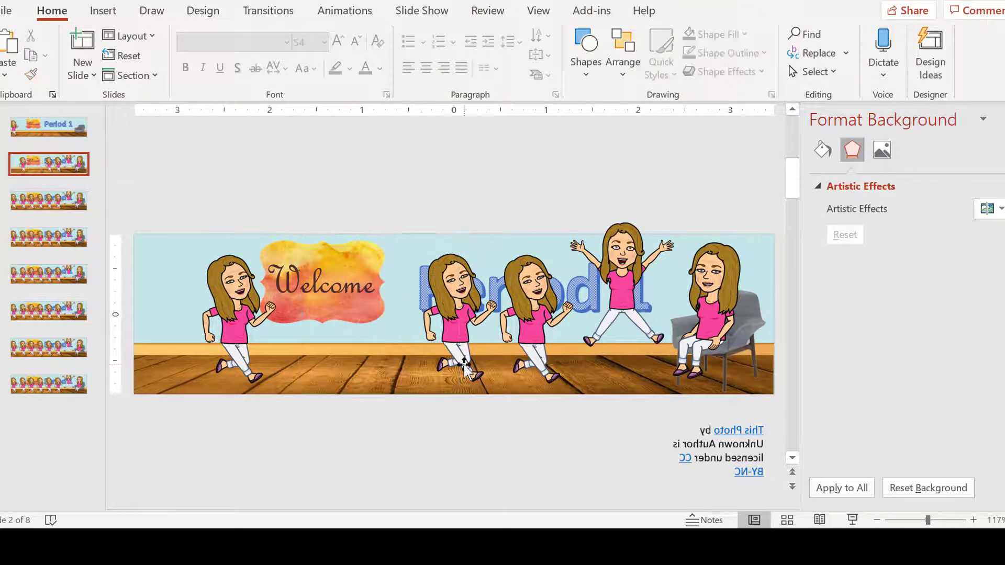
click(464, 365)
key(Delete)
click(460, 361)
key(Delete)
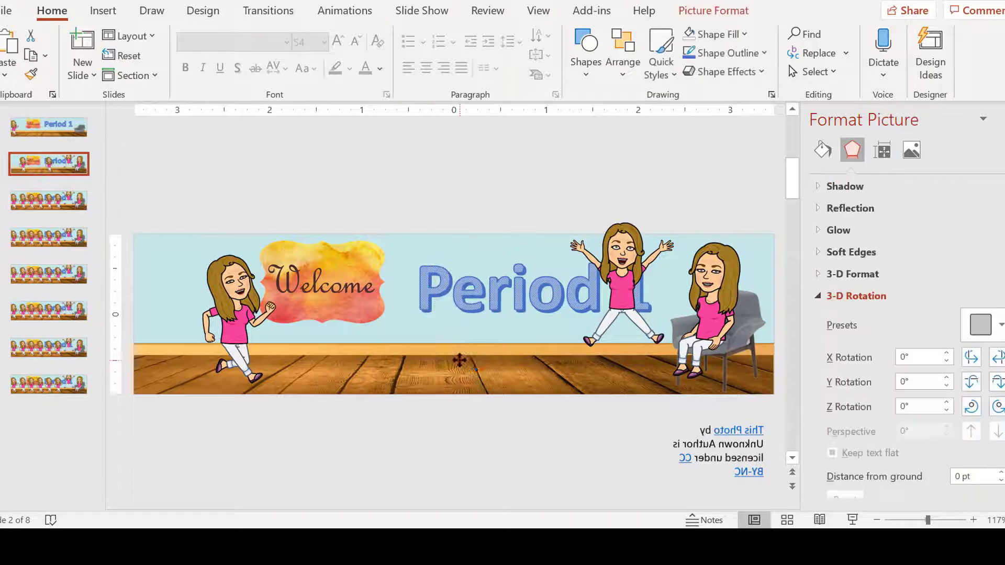
click(593, 349)
key(Delete)
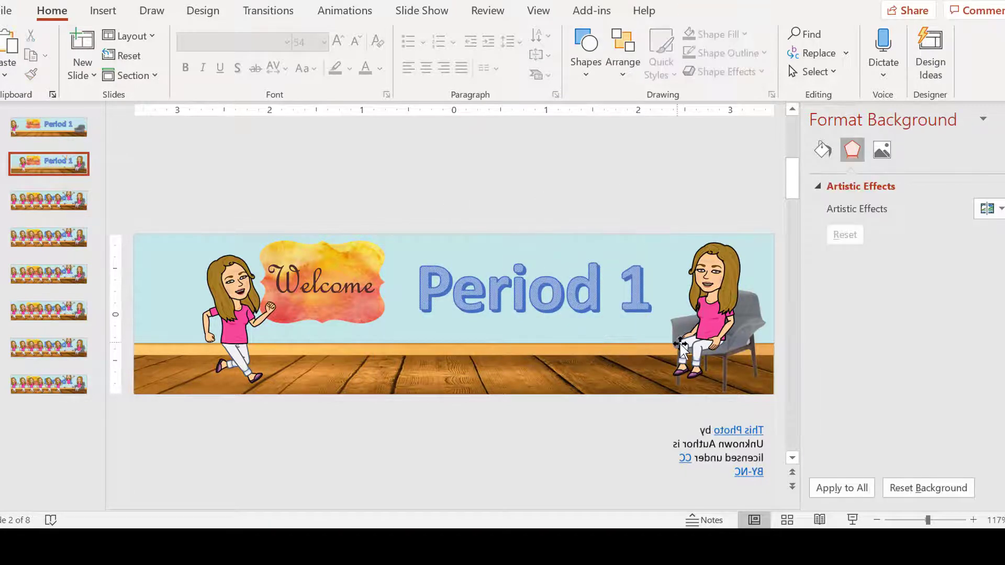
click(681, 346)
key(Delete)
On slide 3, delete the extra bitmojis so one walking pose remains.
click(48, 207)
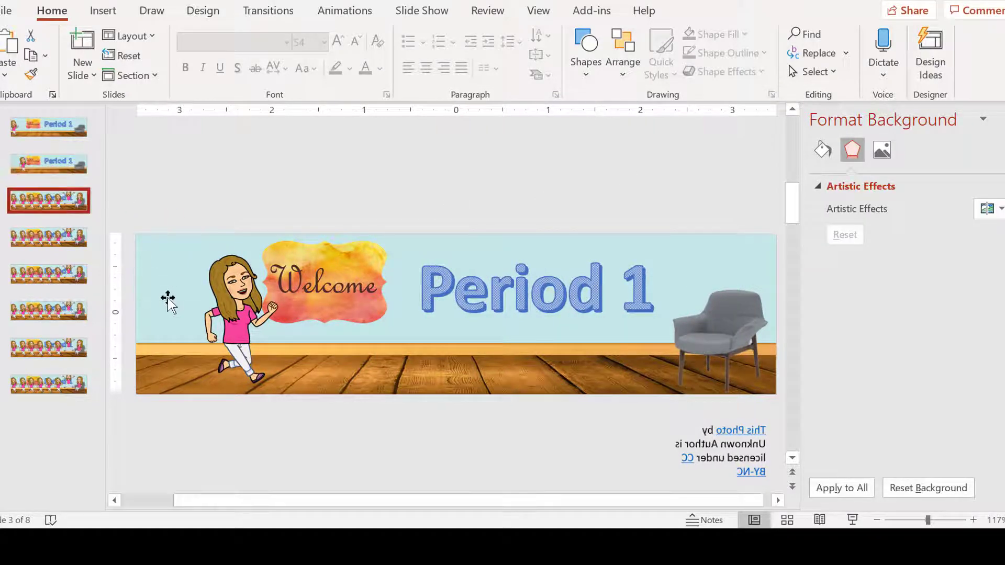
click(154, 314)
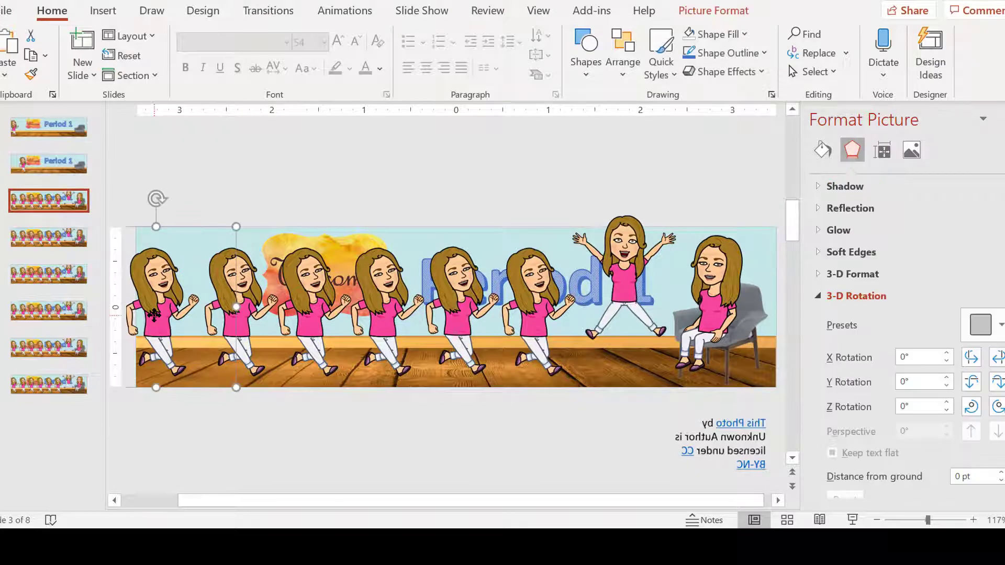
key(Delete)
click(233, 355)
key(Delete)
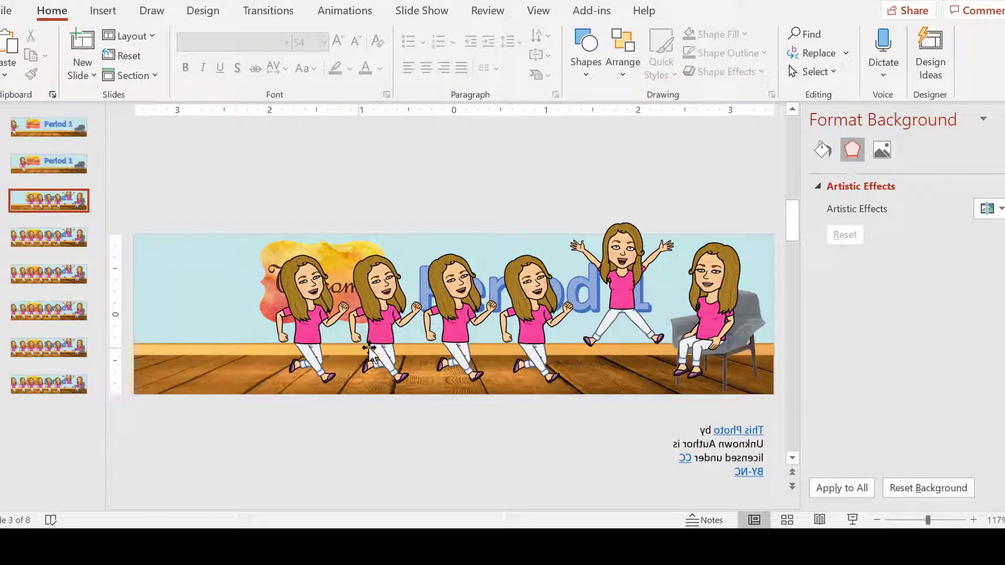
click(370, 352)
key(Delete)
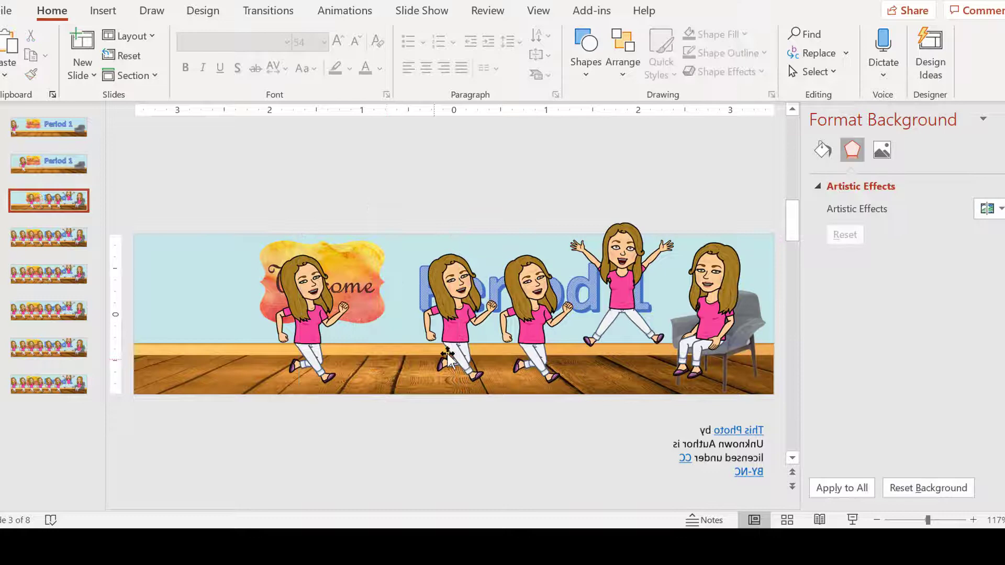
click(447, 359)
key(Delete)
Remove the extra bitmojis on slides 4, 5 and 6.
key(Page_Down)
click(442, 353)
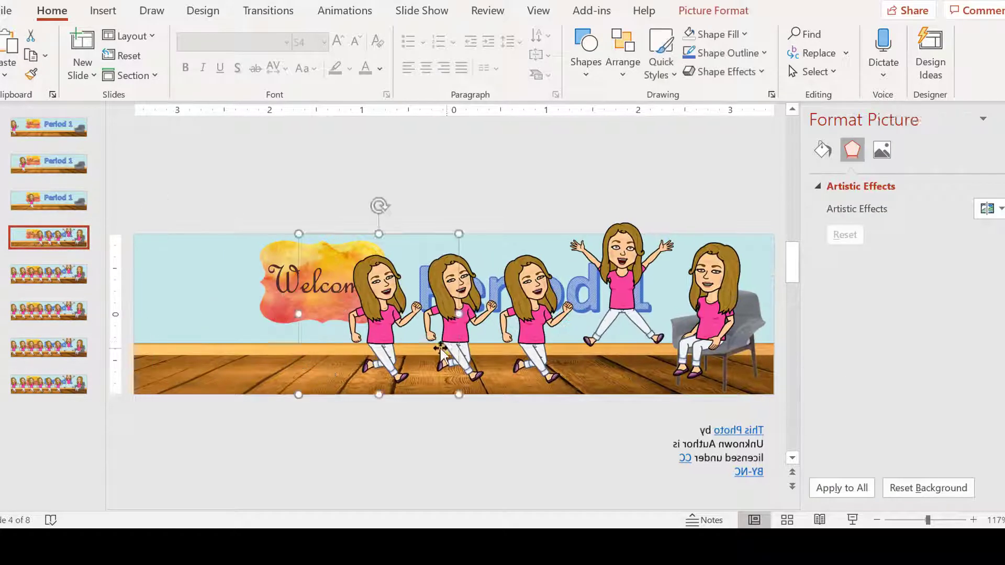
key(Delete)
key(Page_Down)
click(377, 352)
key(Delete)
click(442, 343)
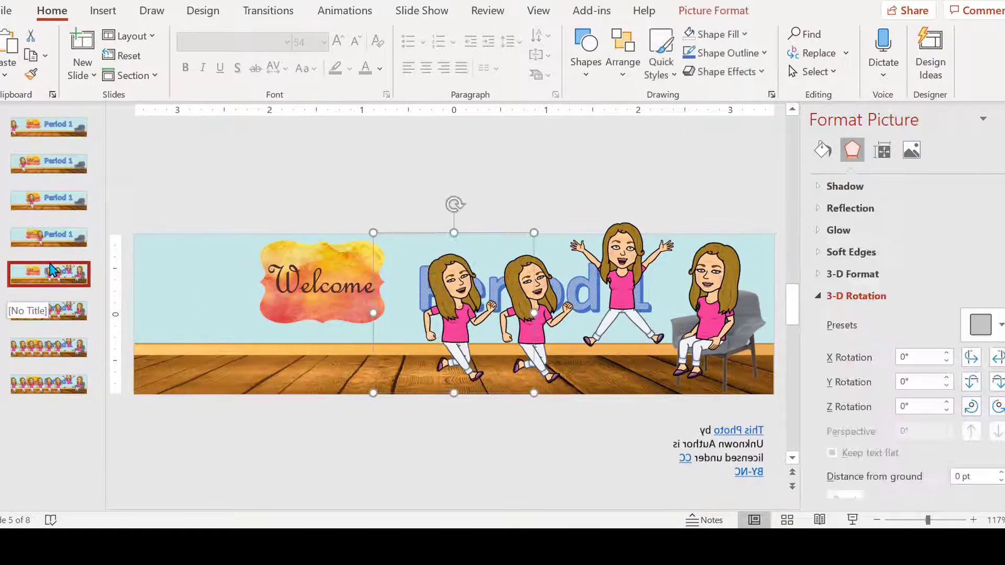
key(Delete)
key(Page_Down)
key(Delete)
Remove the extra bitmojis on slides 7 and 8, then return to slide 1.
key(Page_Down)
click(158, 328)
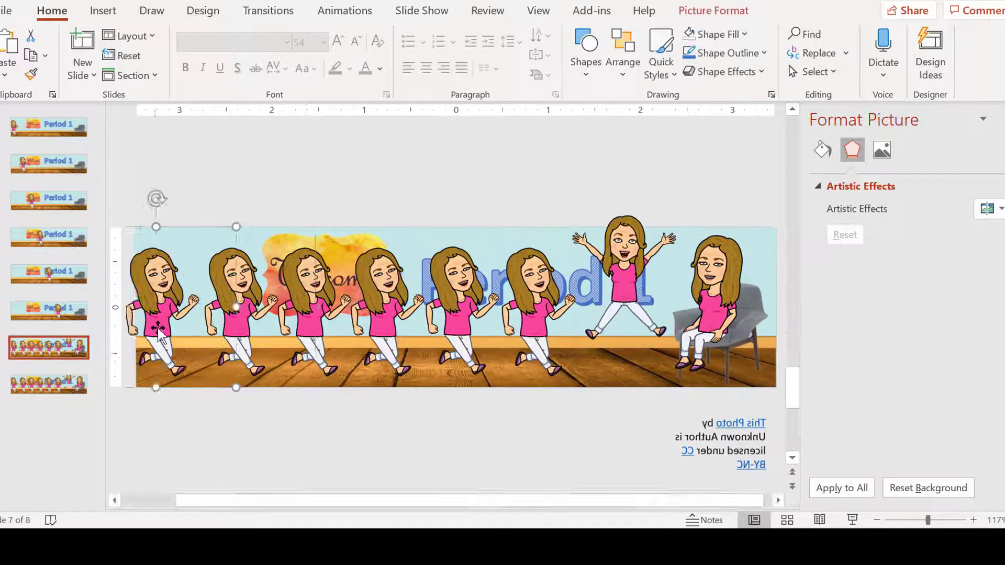
key(Delete)
key(Page_Down)
click(602, 294)
key(Delete)
click(390, 314)
key(Delete)
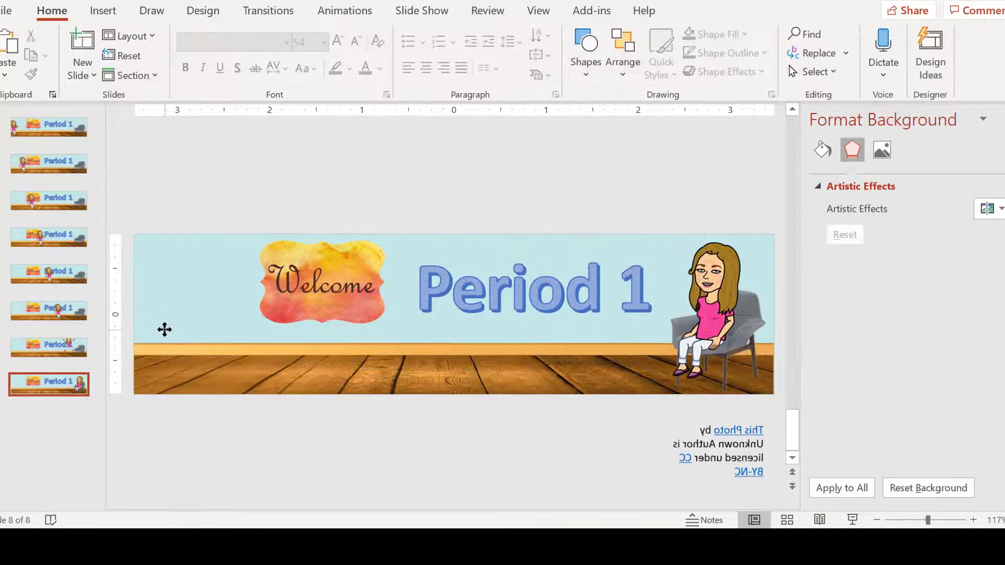
click(66, 133)
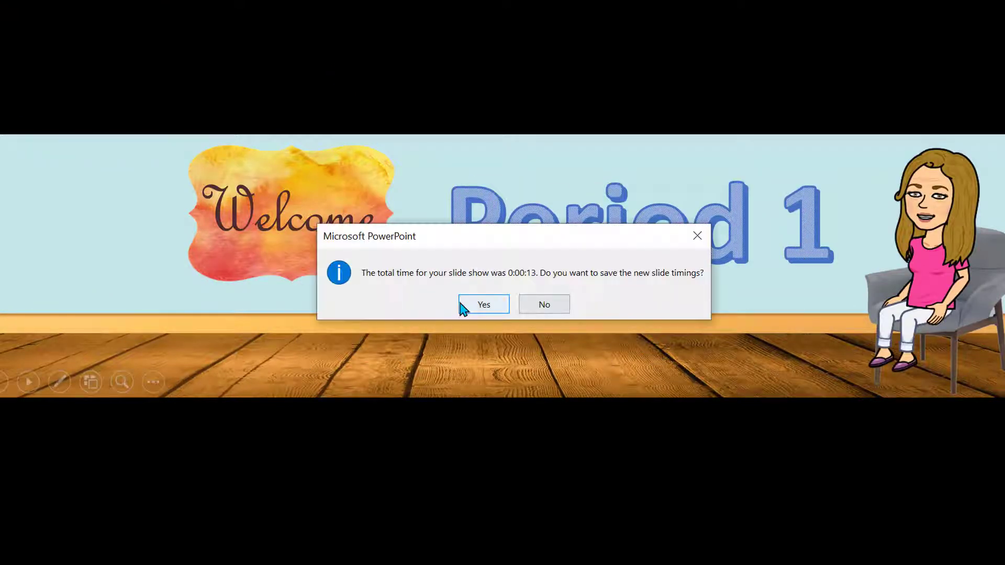
Keep the rehearsed slide timings totalling 13 seconds.
click(474, 309)
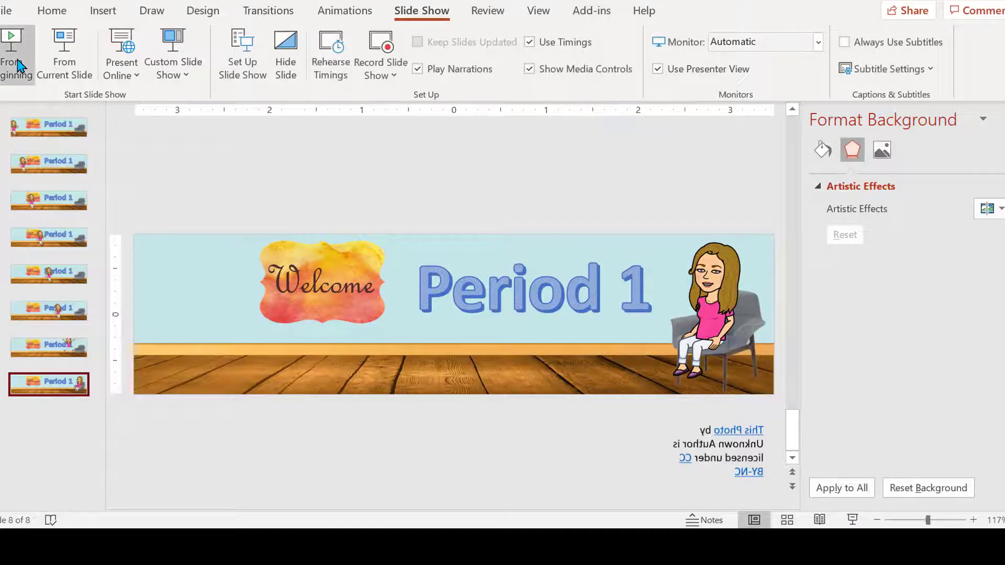
Start a Save As copy named 'Animated Bitmoji in PPT' in Documents > Bitmoji and list the file types.
click(7, 10)
click(21, 231)
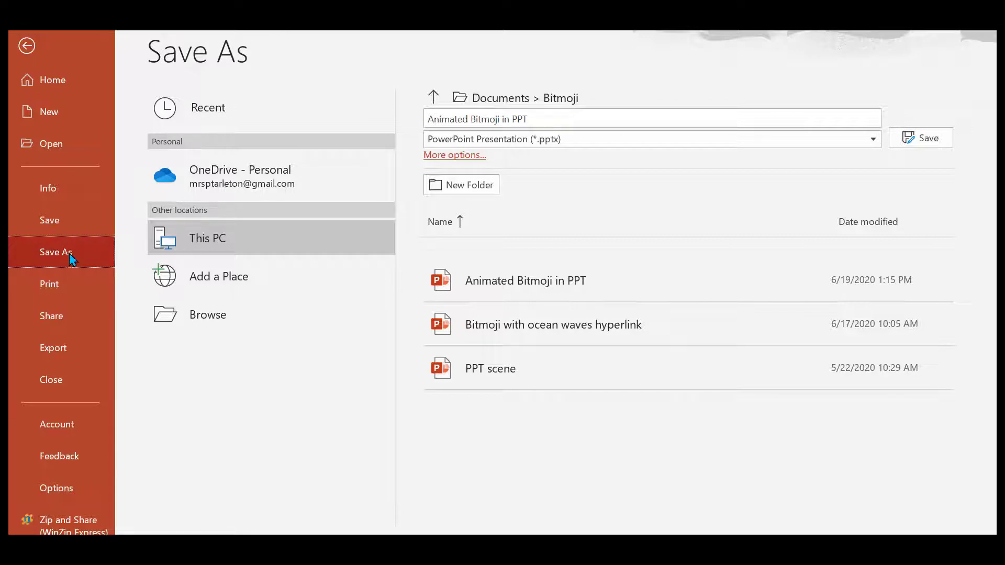
click(203, 317)
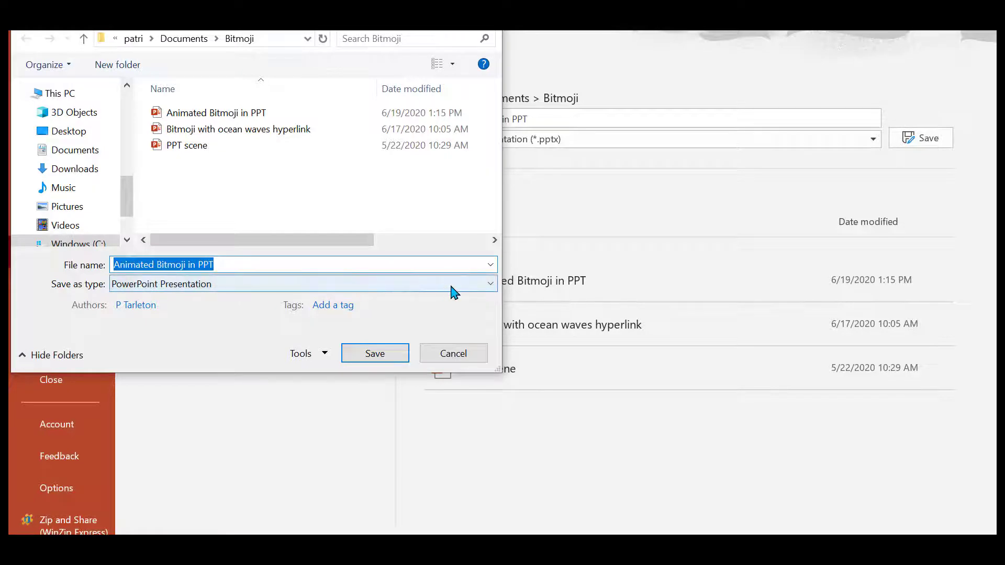
click(491, 288)
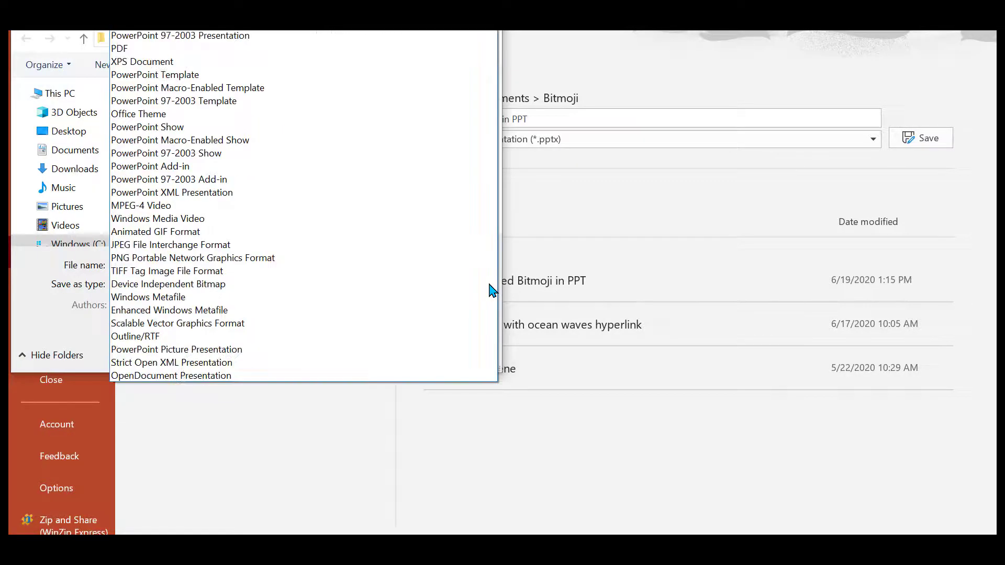